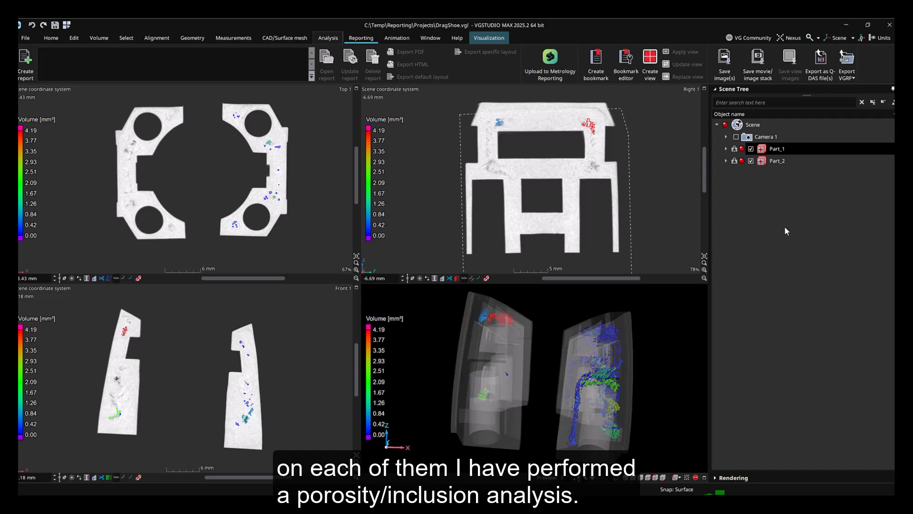
Step: Expand the whole scene tree and create a report for Part_1 that includes 3D surfaces and results for all currently selected objects
{"action": "left_click", "coordinate": [872, 103]}
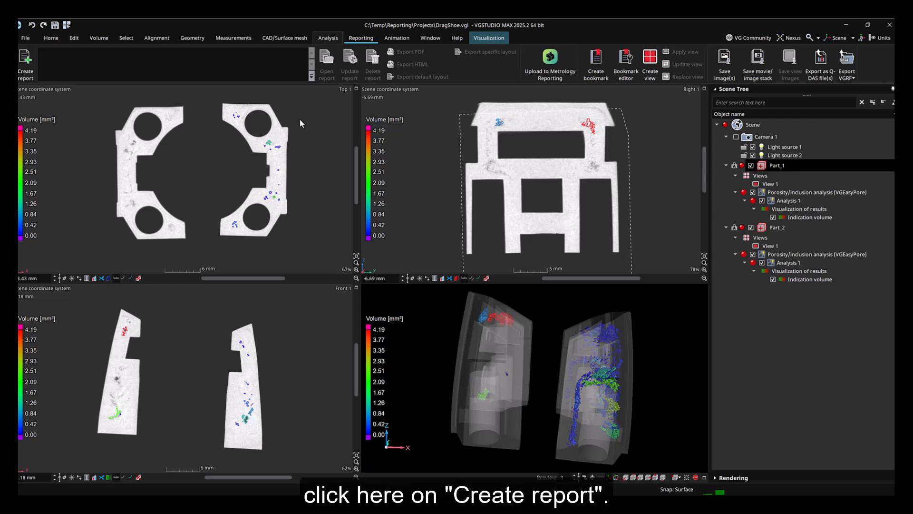
{"action": "left_click", "coordinate": [24, 54]}
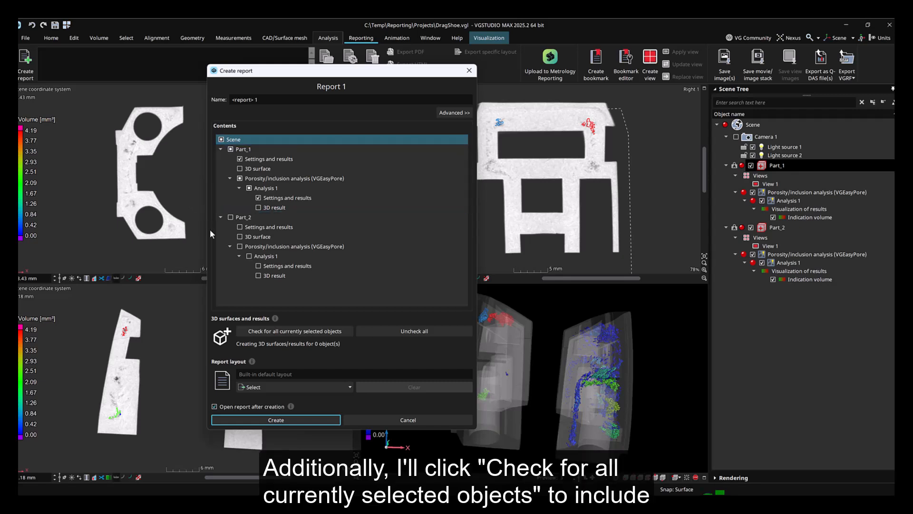
{"action": "left_click", "coordinate": [264, 333]}
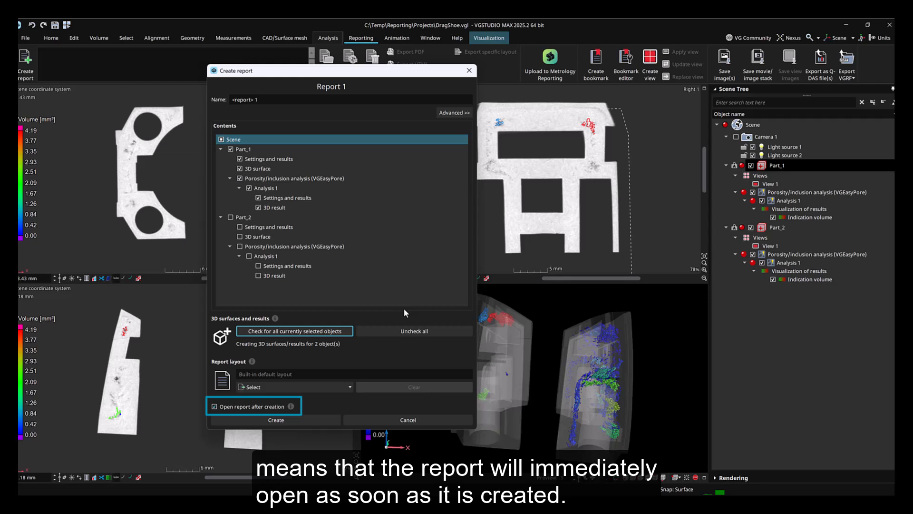
{"action": "left_click", "coordinate": [322, 416]}
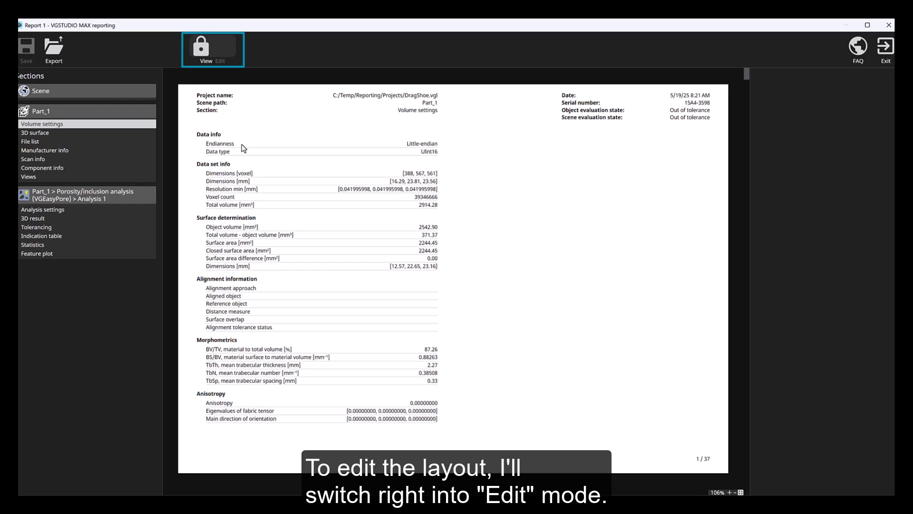
Step: Switch the report to edit mode and remove the File list, Manufacturer info, Scan info and Component info sections from Part_1
{"action": "left_click", "coordinate": [223, 46]}
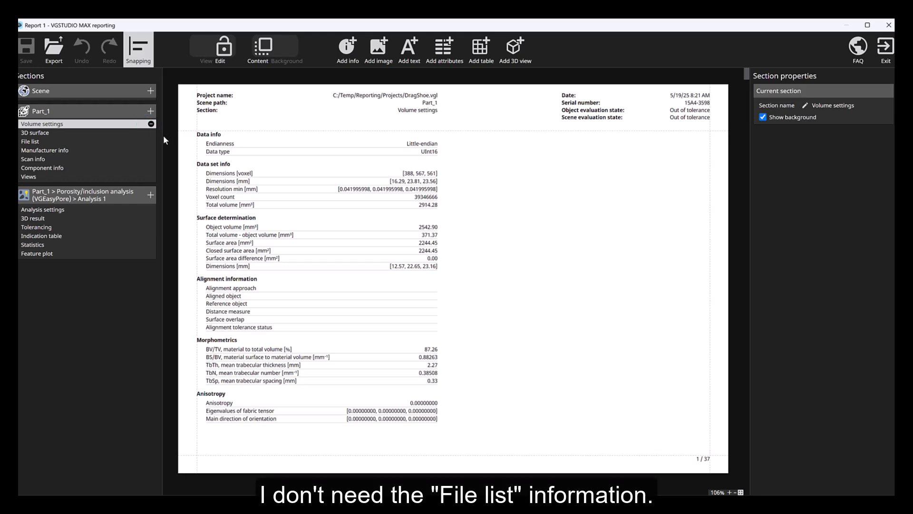
{"action": "left_click", "coordinate": [151, 141]}
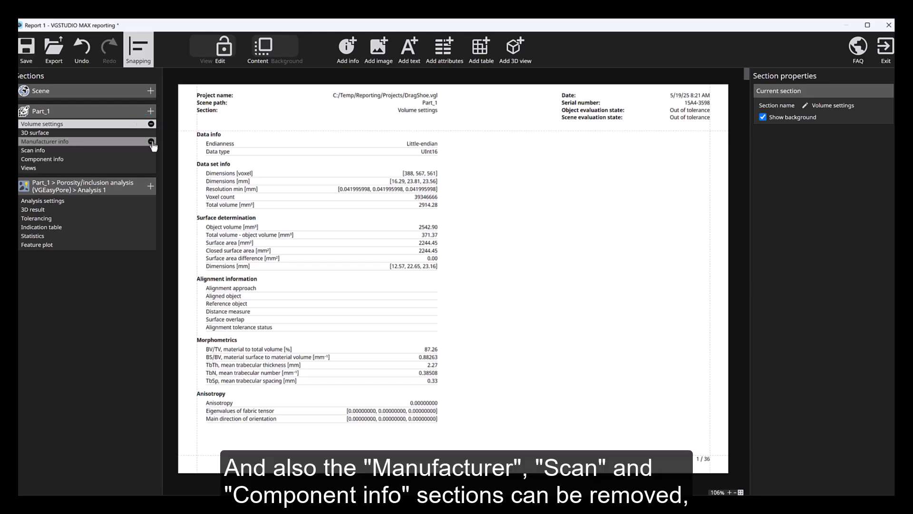
{"action": "left_click", "coordinate": [150, 141]}
{"action": "left_click", "coordinate": [151, 141]}
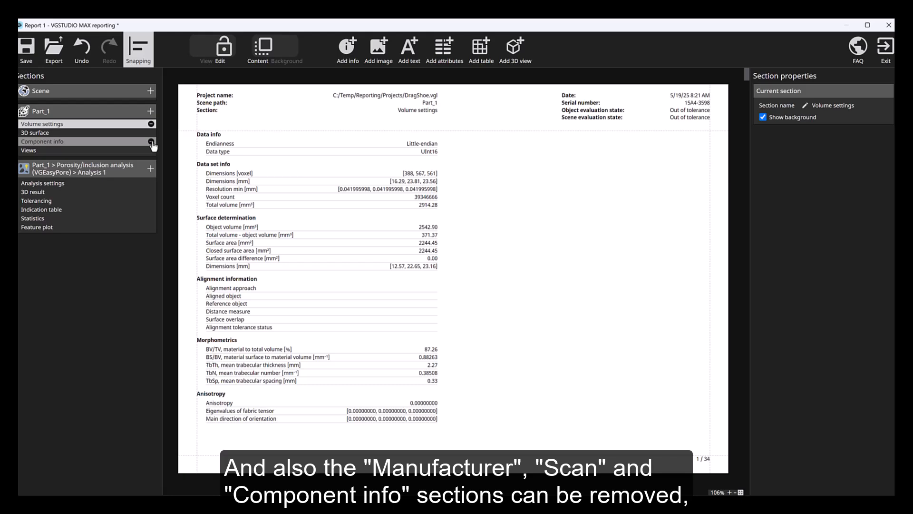
{"action": "left_click", "coordinate": [150, 141]}
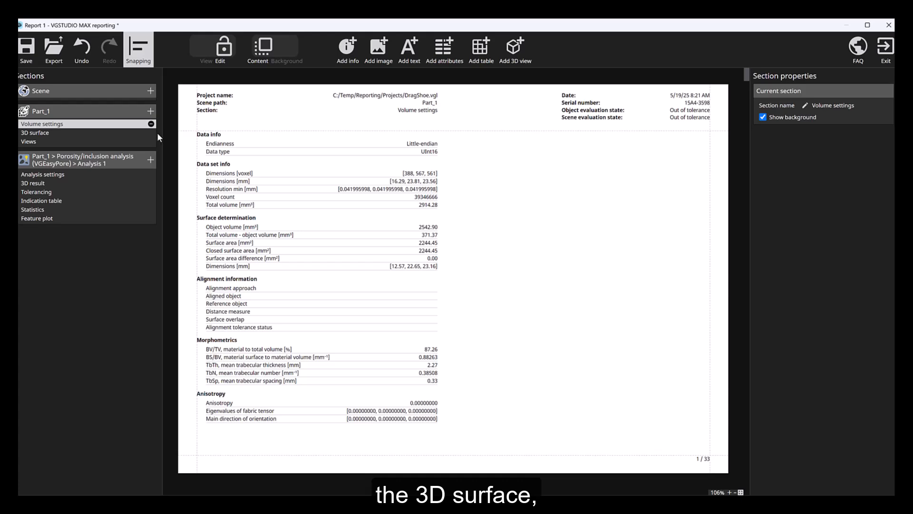
Step: Review the 3D surface, Views, Analysis settings, 3D result and Tolerancing sections, and inspect the element properties of the last three
{"action": "left_click", "coordinate": [71, 133]}
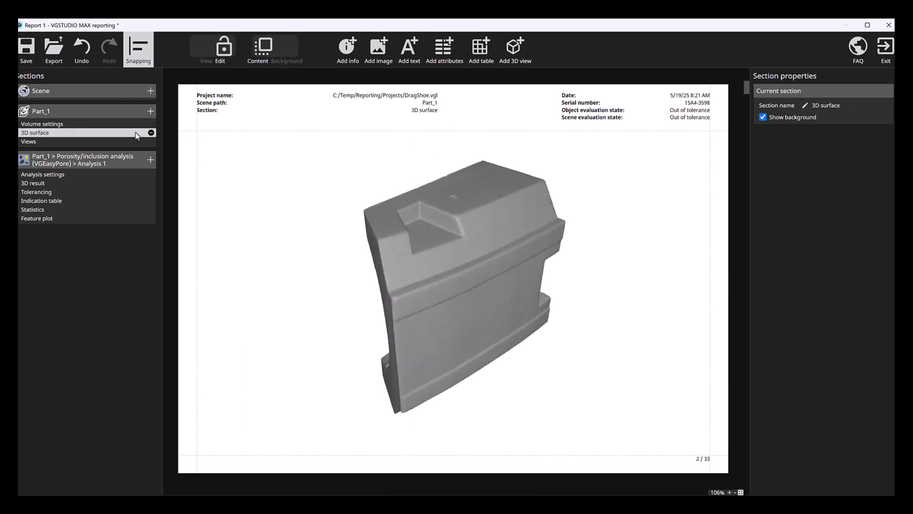
{"action": "left_click", "coordinate": [129, 142]}
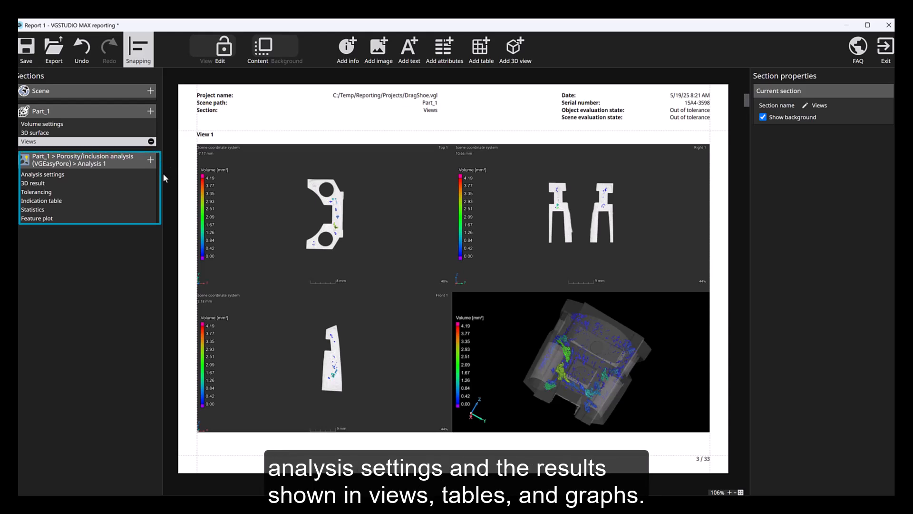
{"action": "left_click", "coordinate": [95, 174]}
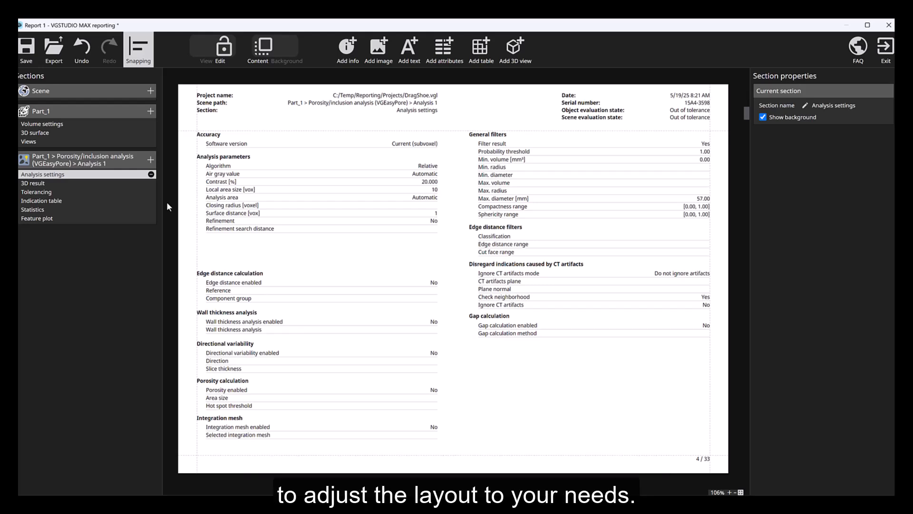
{"action": "left_click", "coordinate": [256, 203]}
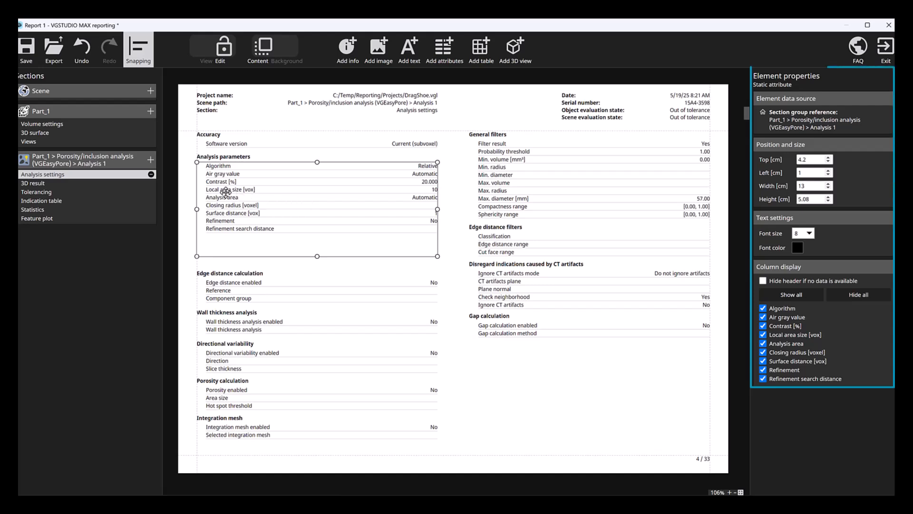
{"action": "left_click", "coordinate": [128, 183]}
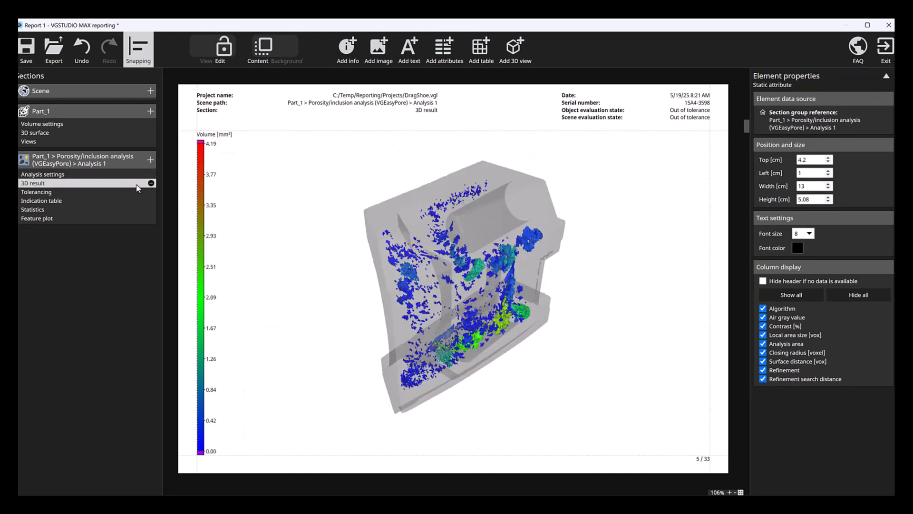
{"action": "left_click", "coordinate": [397, 227]}
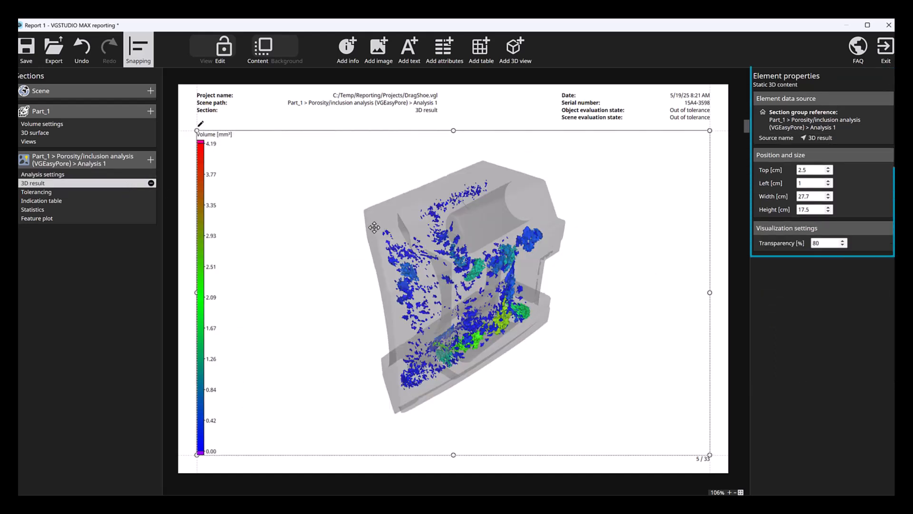
{"action": "left_click", "coordinate": [118, 193]}
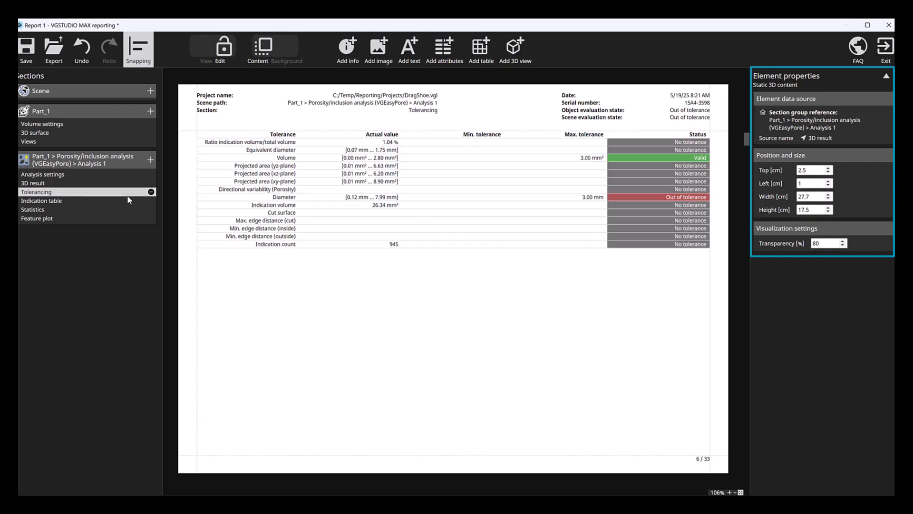
{"action": "left_click", "coordinate": [335, 205]}
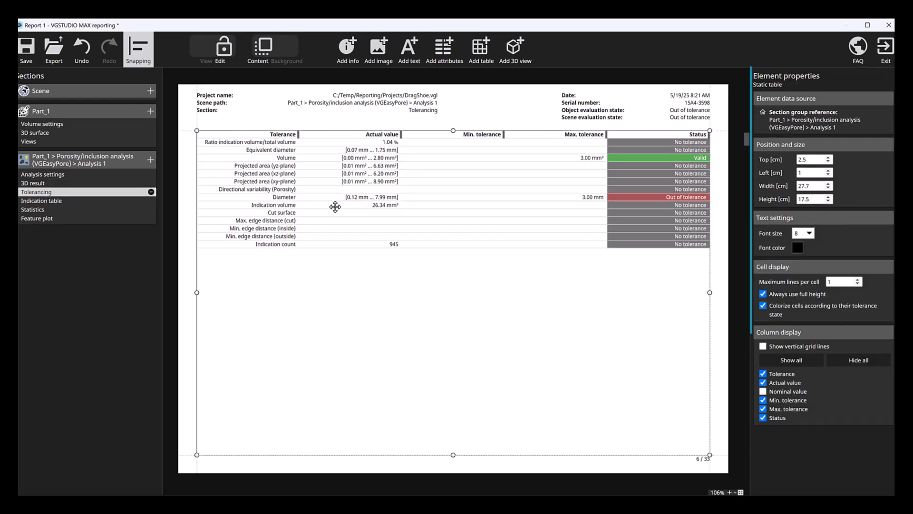
Step: Look through the first pages of the Indication table section of the porosity analysis
{"action": "left_click", "coordinate": [130, 201]}
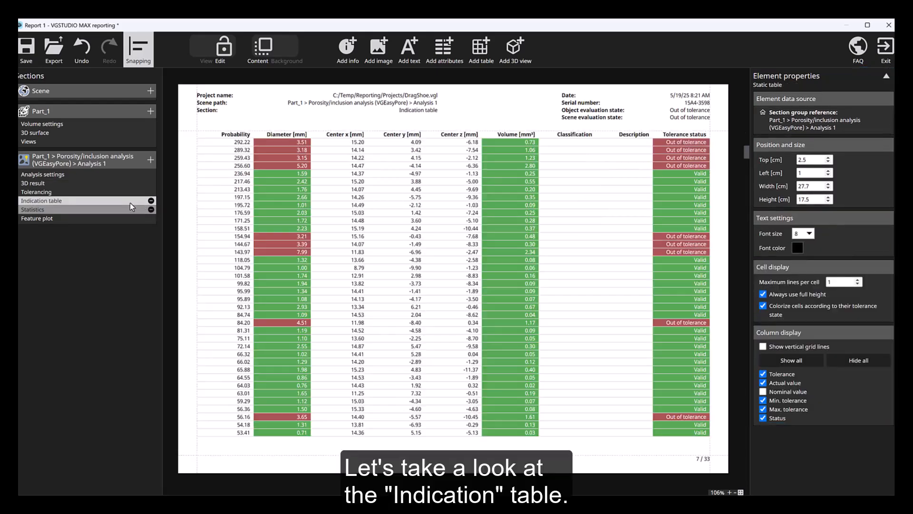
{"action": "left_click", "coordinate": [227, 217]}
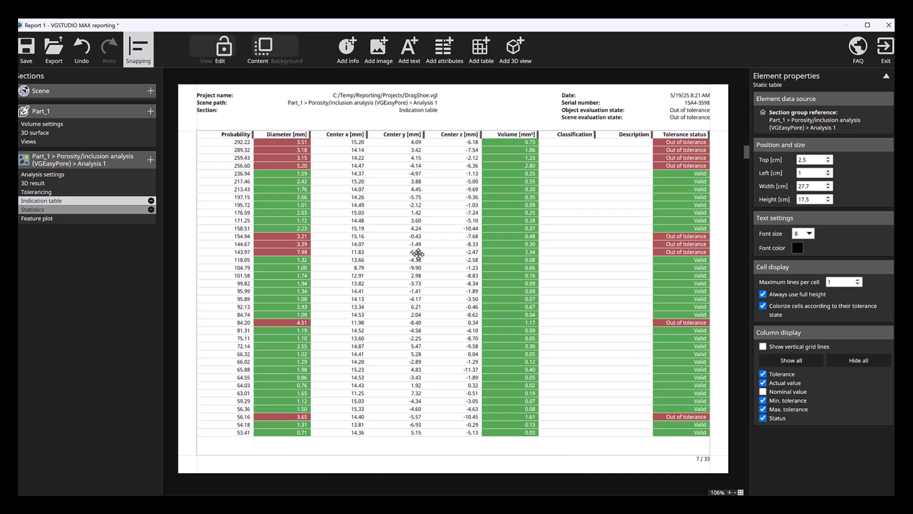
{"action": "scroll", "coordinate": [418, 254], "scroll_direction": "down", "scroll_amount": 15}
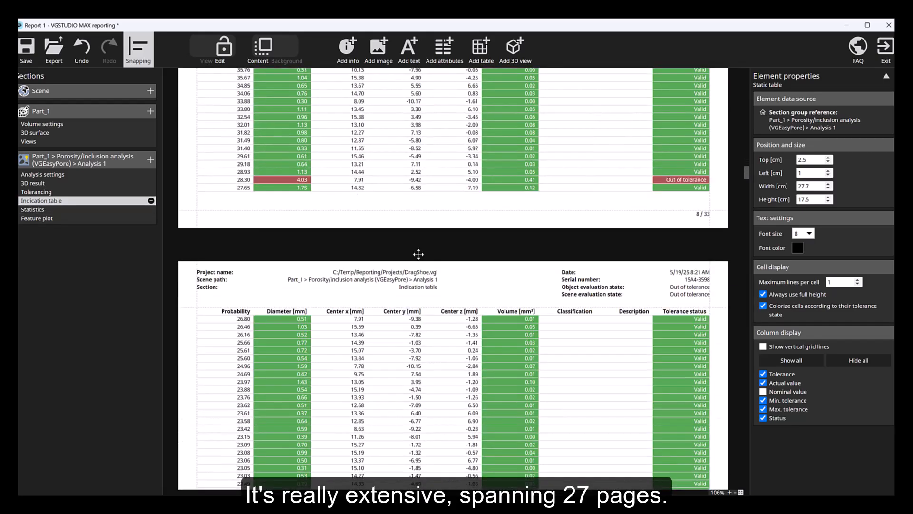
{"action": "scroll", "coordinate": [418, 253], "scroll_direction": "down", "scroll_amount": 10}
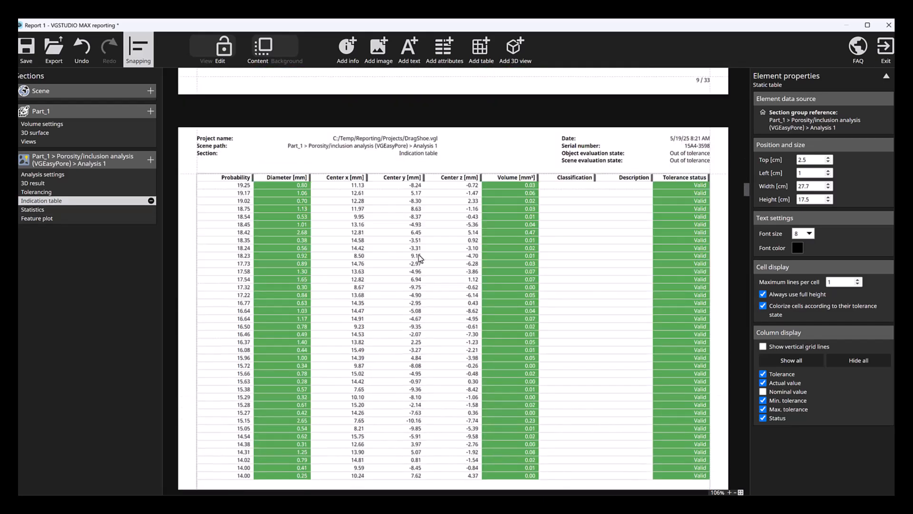
{"action": "scroll", "coordinate": [420, 258], "scroll_direction": "down", "scroll_amount": 1}
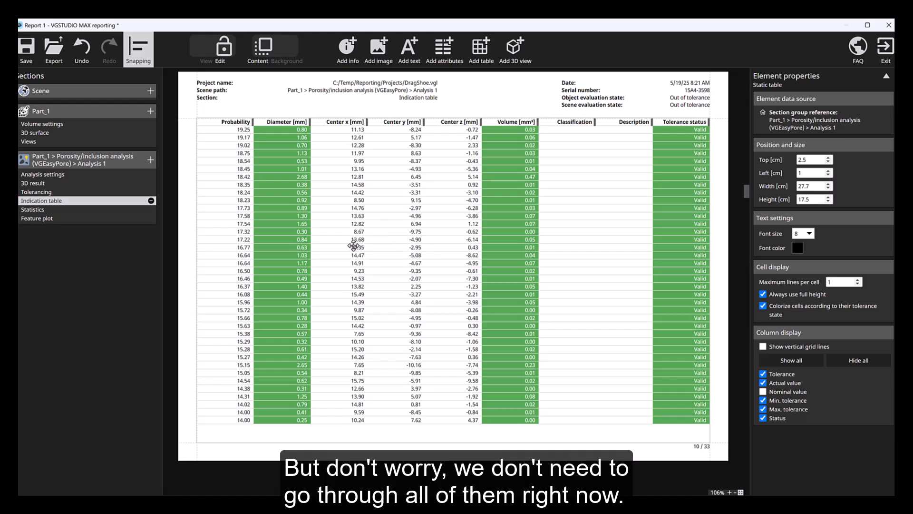
Step: Hide the Description and Classification columns in the indication table on the section's first page
{"action": "left_click", "coordinate": [124, 204]}
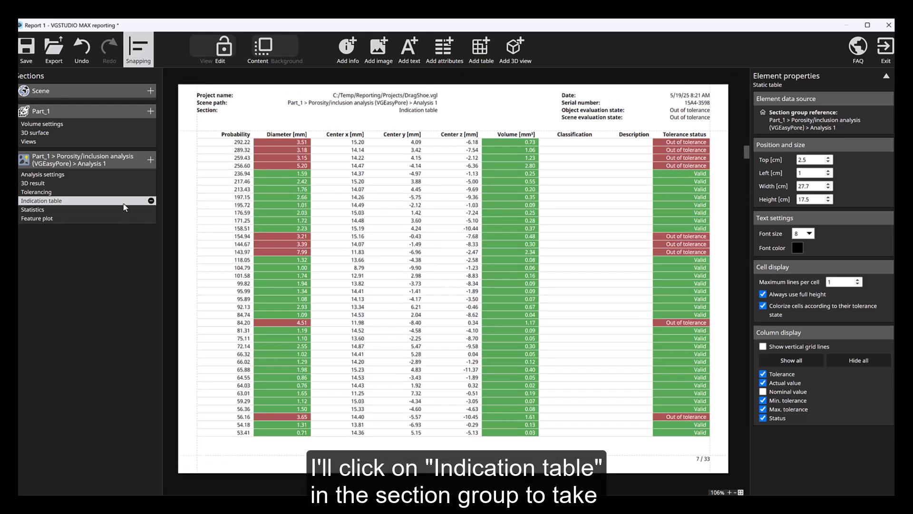
{"action": "left_click", "coordinate": [590, 271]}
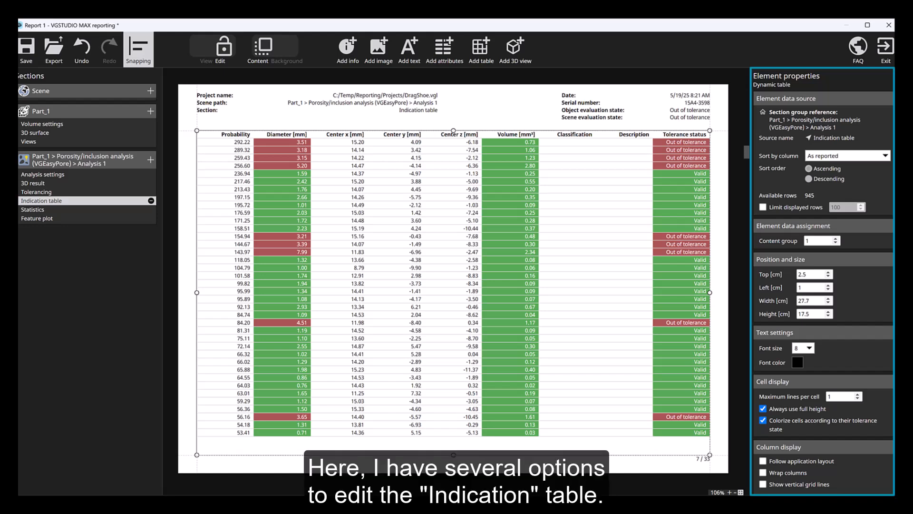
{"action": "scroll", "coordinate": [823, 280], "scroll_direction": "down", "scroll_amount": 4}
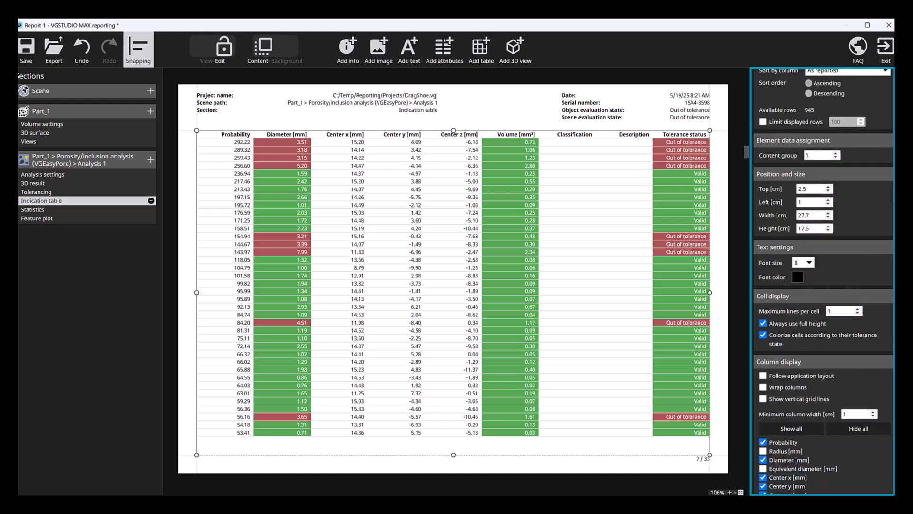
{"action": "scroll", "coordinate": [823, 280], "scroll_direction": "down", "scroll_amount": 12}
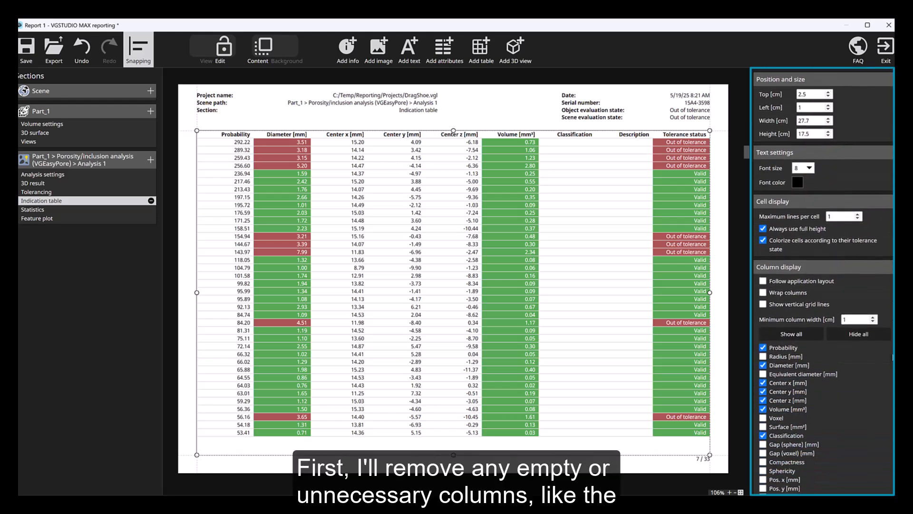
{"action": "scroll", "coordinate": [823, 281], "scroll_direction": "down", "scroll_amount": 1}
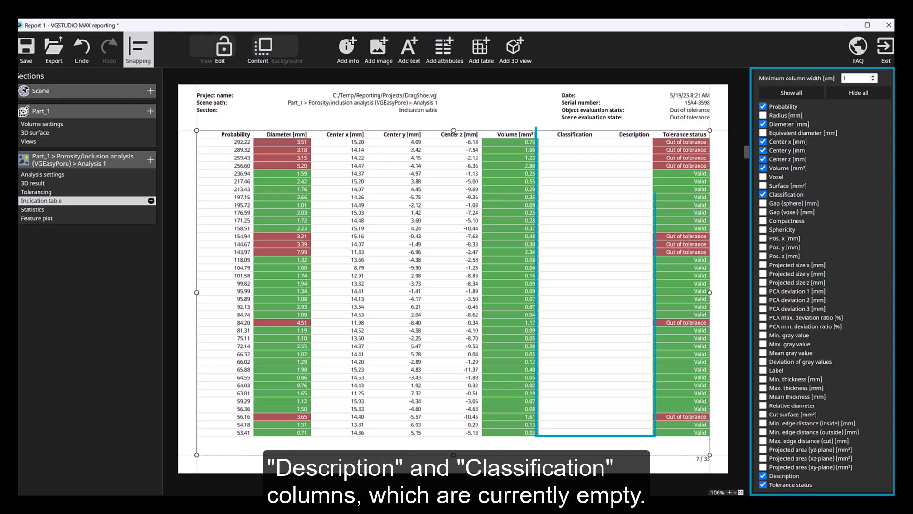
{"action": "left_click", "coordinate": [763, 475]}
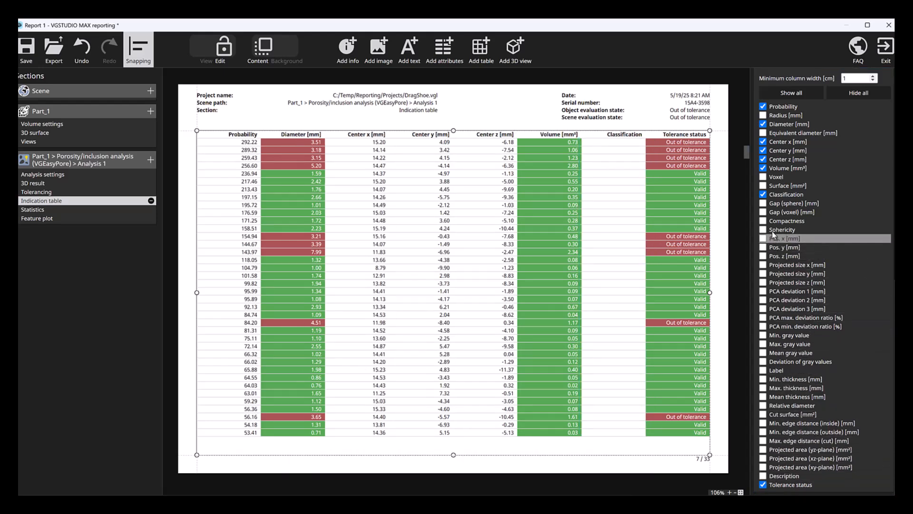
{"action": "left_click", "coordinate": [764, 194]}
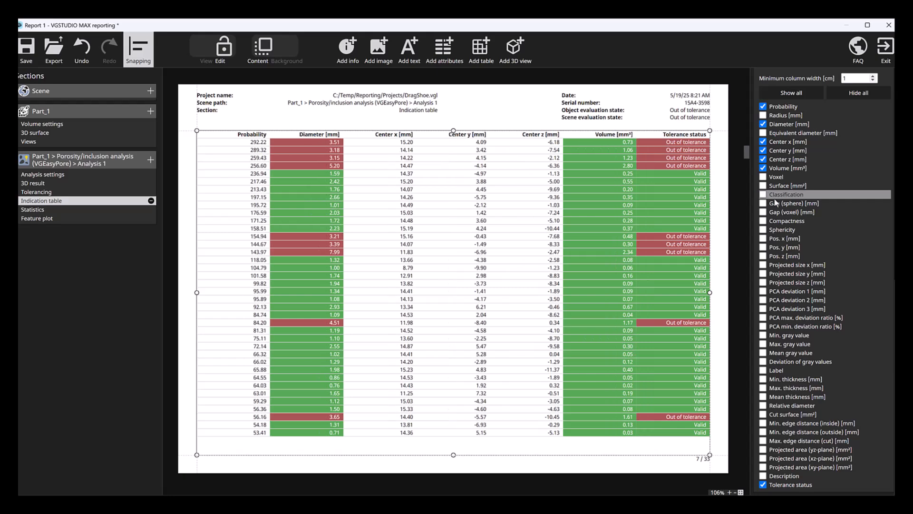
Step: Sort the indication table by Diameter [mm] in descending order
{"action": "scroll", "coordinate": [885, 72], "scroll_direction": "up", "scroll_amount": 10}
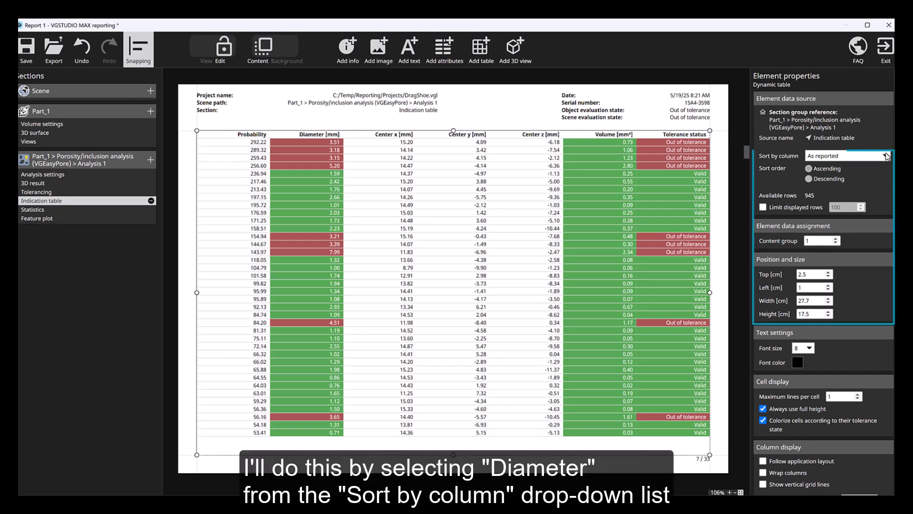
{"action": "left_click", "coordinate": [885, 156]}
{"action": "left_click", "coordinate": [852, 186]}
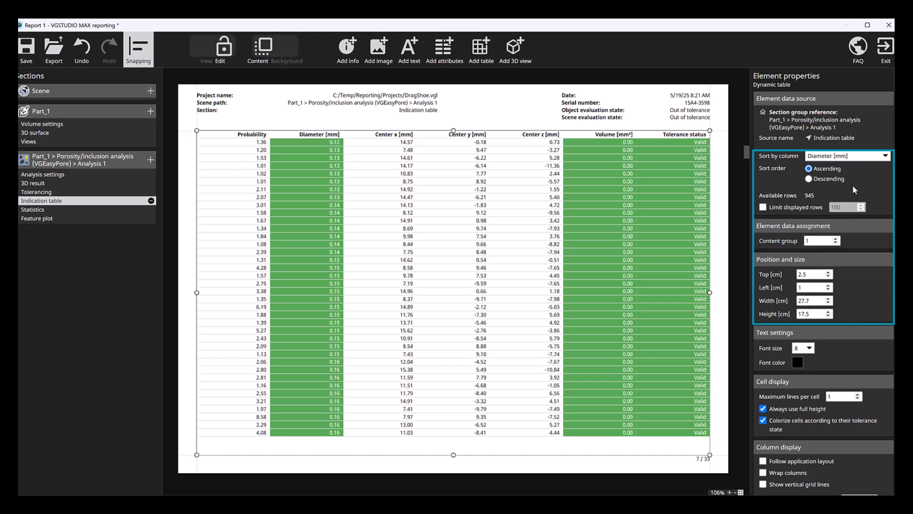
{"action": "left_click", "coordinate": [819, 179]}
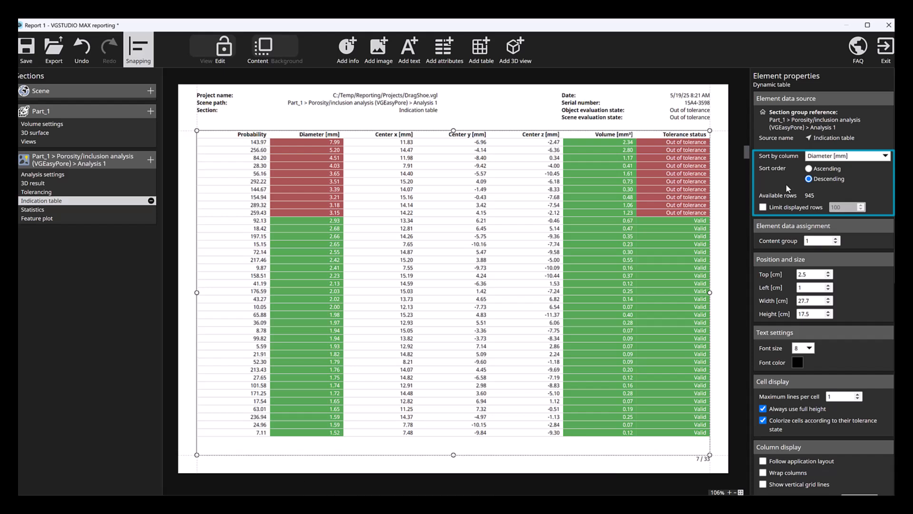
Step: Limit the displayed rows of the indication table to 20
{"action": "left_click", "coordinate": [763, 207]}
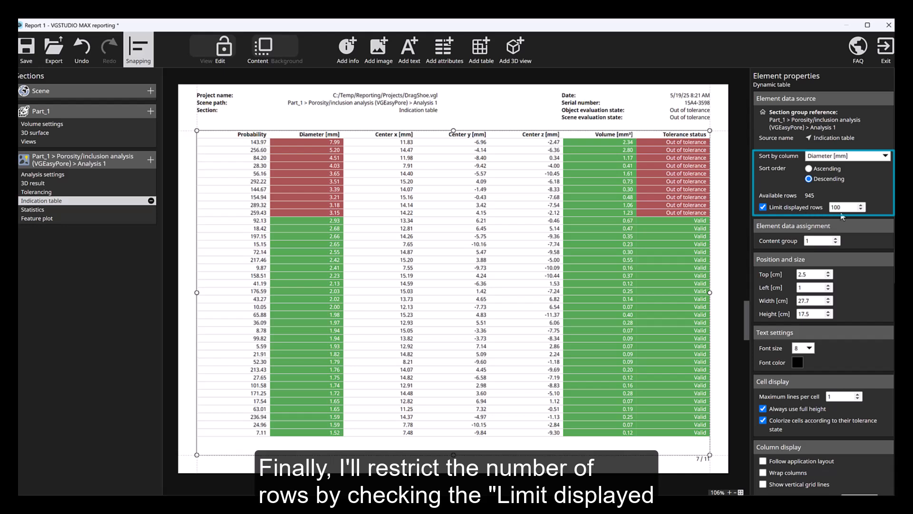
{"action": "left_click_drag", "start_coordinate": [838, 208], "coordinate": [830, 208]}
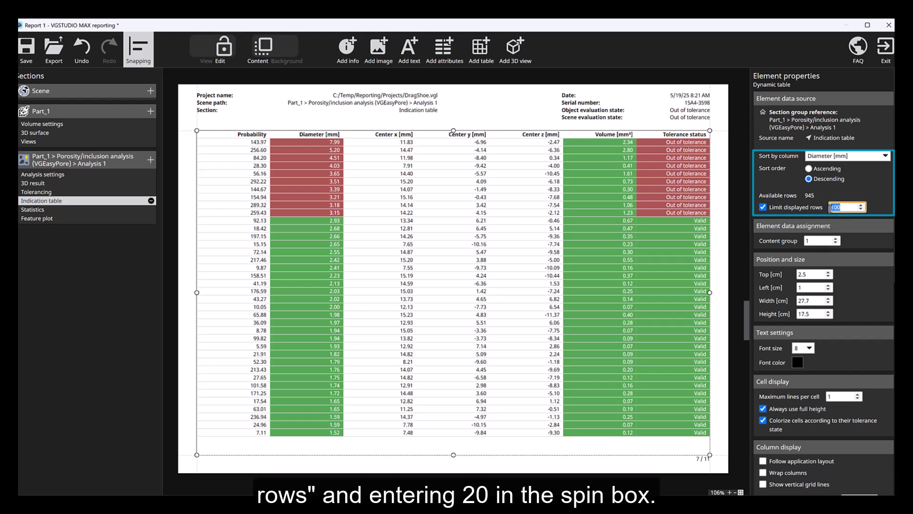
{"action": "type", "text": "20"}
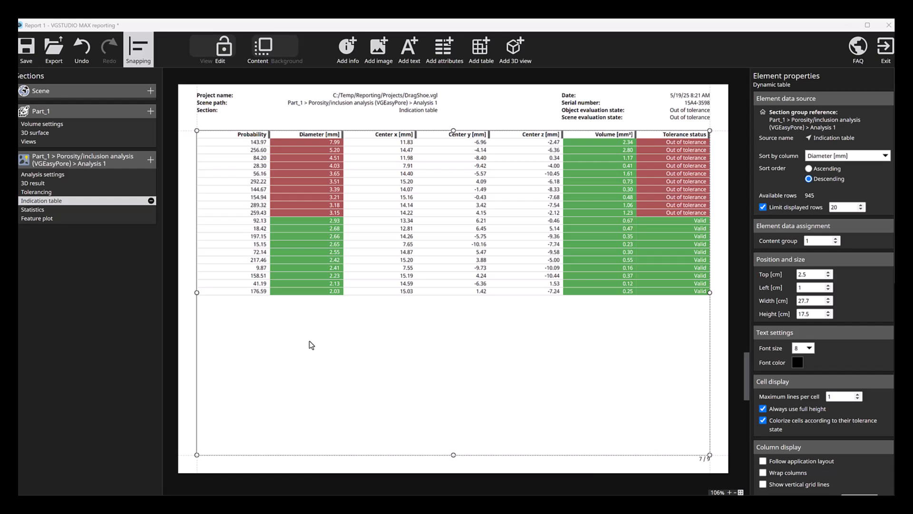
{"action": "left_click", "coordinate": [153, 162]}
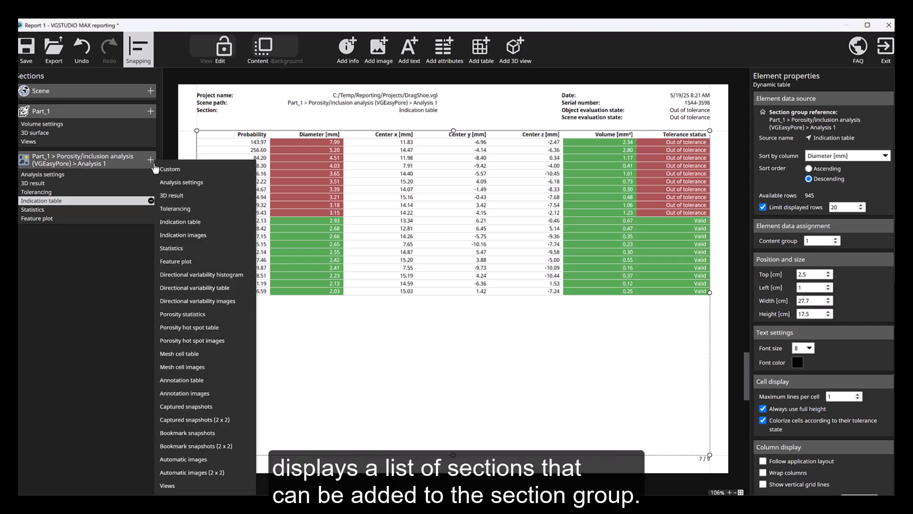
{"action": "left_click", "coordinate": [150, 111]}
{"action": "left_click", "coordinate": [149, 113]}
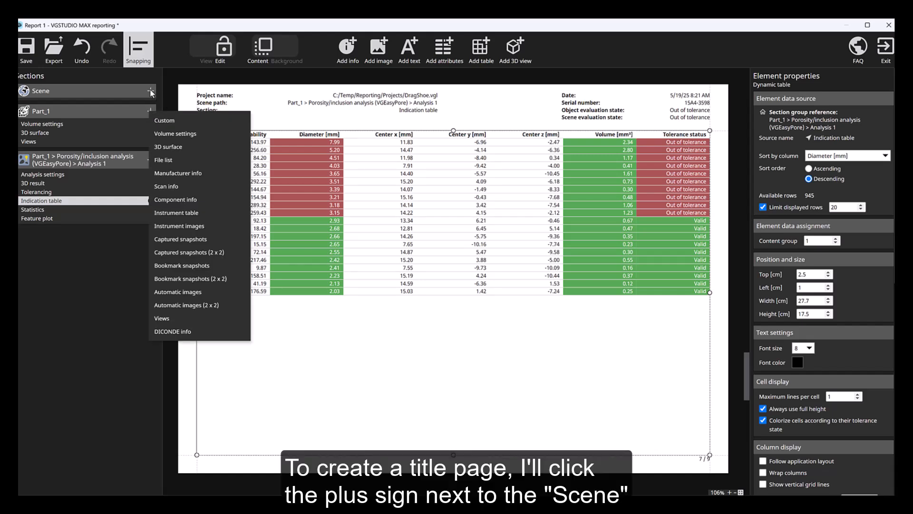
Step: Add a Custom section to the Scene section group as a title page
{"action": "left_click", "coordinate": [151, 92]}
{"action": "left_click", "coordinate": [150, 91]}
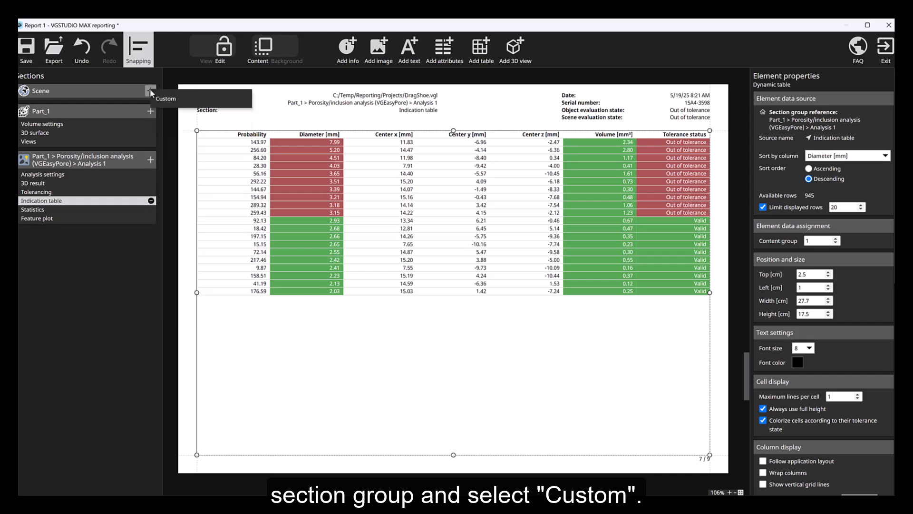
{"action": "left_click", "coordinate": [166, 100]}
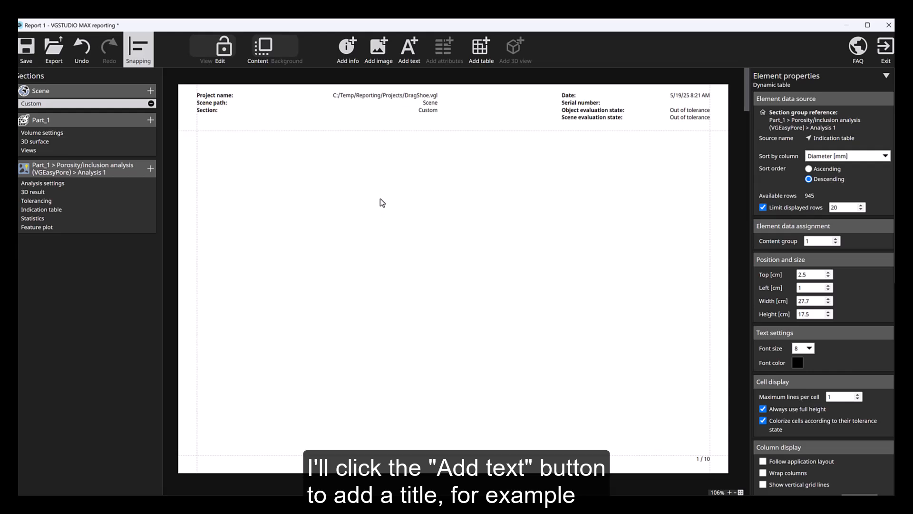
Step: Add a text field reading "Porosity/inclusion analysis" to the upper middle of the blank title page
{"action": "left_click", "coordinate": [408, 56]}
{"action": "left_click", "coordinate": [362, 186]}
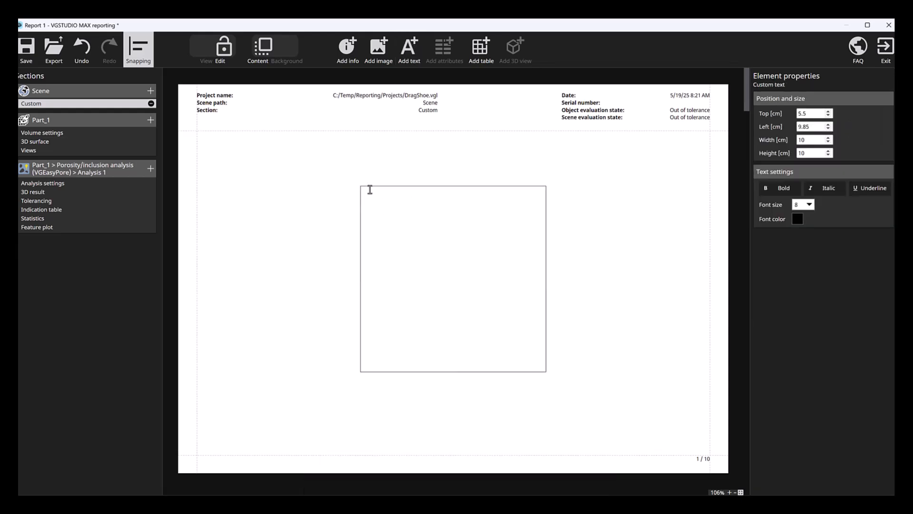
{"action": "type", "text": "Porosity/inclusion analysis"}
Step: Format the title text as bold at font size 24 and resize its text field to fit on a single line
{"action": "left_click_drag", "start_coordinate": [434, 190], "coordinate": [346, 186]}
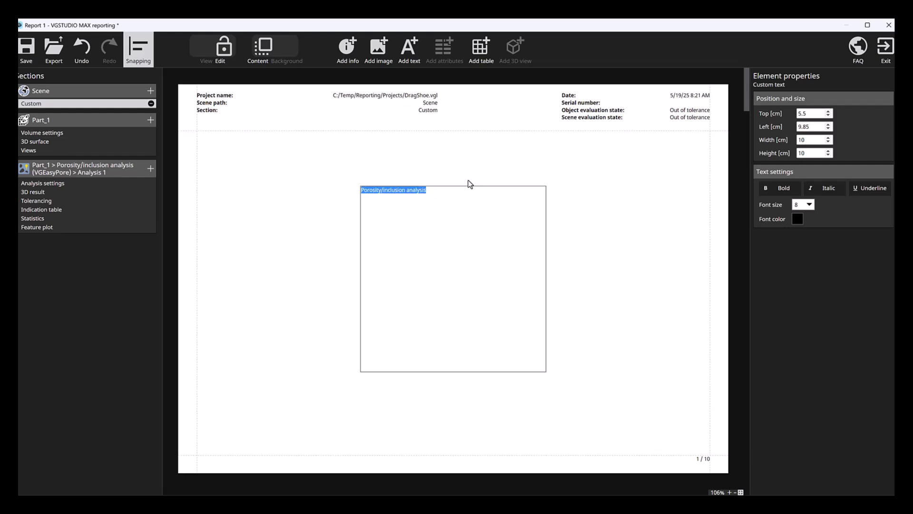
{"action": "left_click", "coordinate": [814, 208]}
{"action": "left_click", "coordinate": [799, 314]}
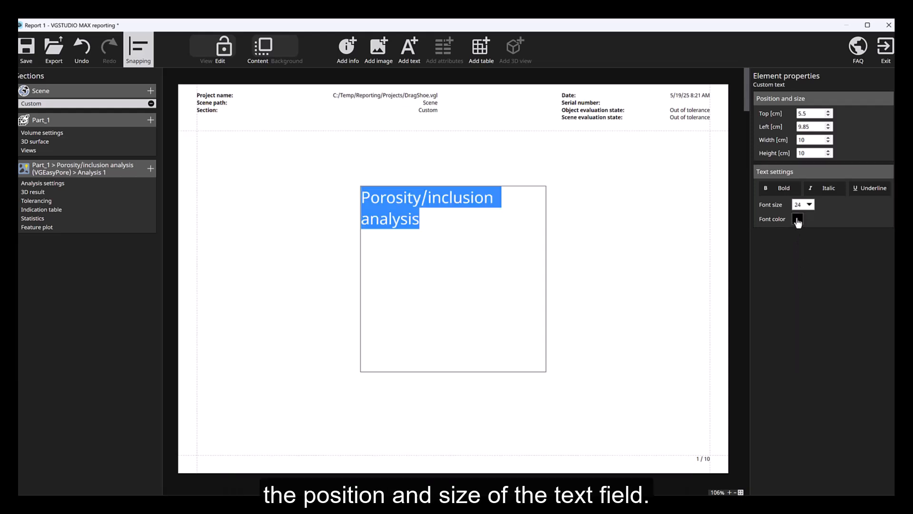
{"action": "left_click", "coordinate": [779, 188]}
{"action": "left_click", "coordinate": [658, 272]}
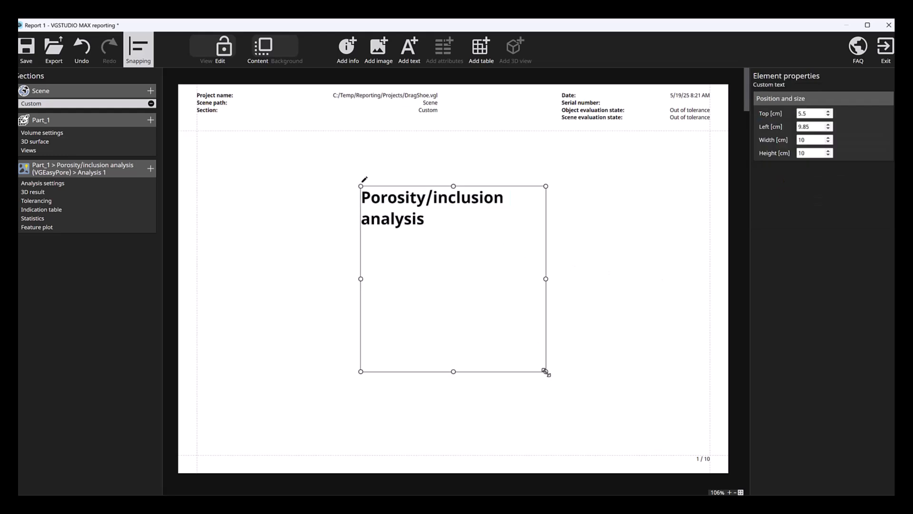
{"action": "left_click_drag", "start_coordinate": [546, 372], "coordinate": [579, 214]}
{"action": "left_click", "coordinate": [435, 310]}
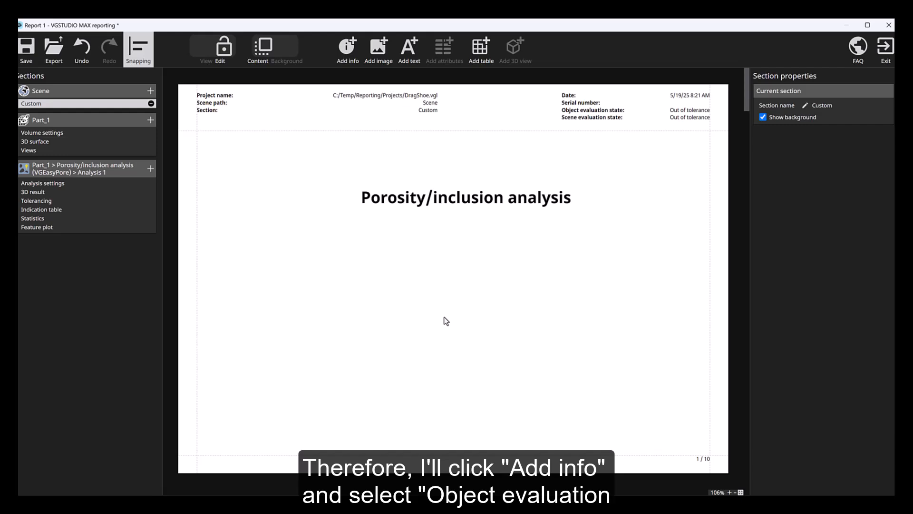
Step: Add an Object evaluation state info field and place it just below the title
{"action": "left_click", "coordinate": [348, 56]}
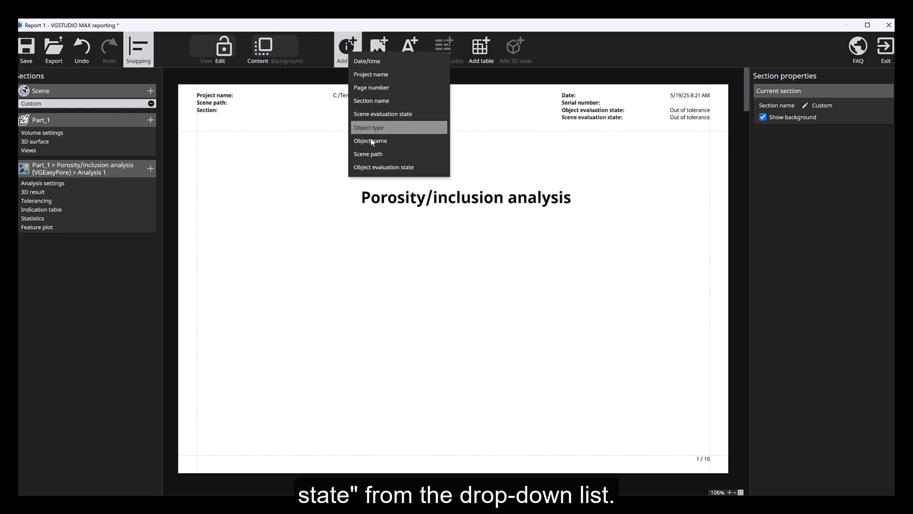
{"action": "left_click", "coordinate": [379, 167]}
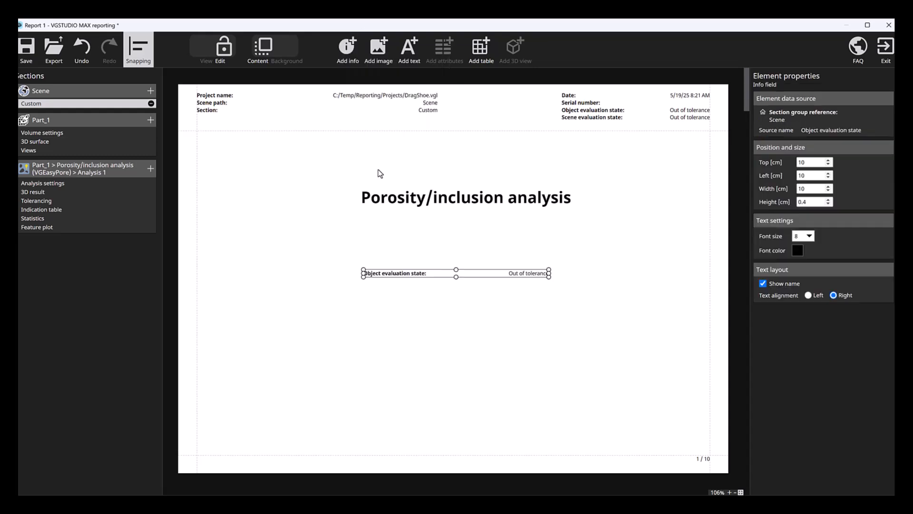
{"action": "left_click_drag", "start_coordinate": [449, 273], "coordinate": [457, 244]}
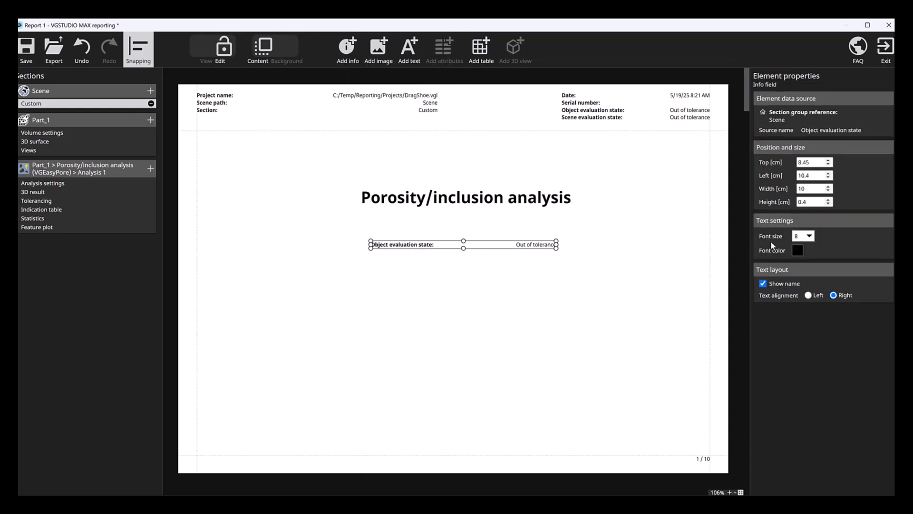
Step: Set the evaluation state field's font size to 18 and its font color to red (#F30A0A)
{"action": "left_click", "coordinate": [809, 236]}
{"action": "left_click", "coordinate": [798, 330]}
{"action": "left_click", "coordinate": [798, 250]}
{"action": "left_click", "coordinate": [884, 262]}
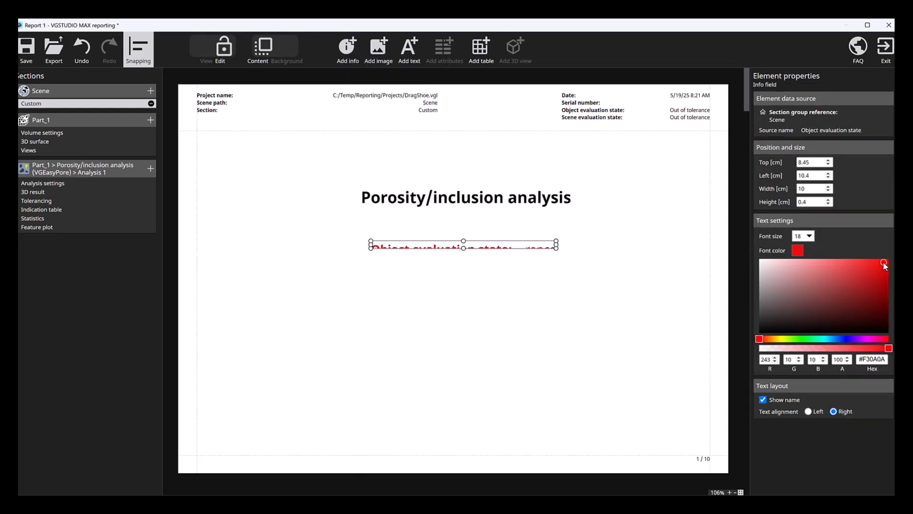
Step: Hide the evaluation state field's name, left-align its text, and resize it to about 4.93 × 1.27 cm, centred under the title
{"action": "left_click_drag", "start_coordinate": [462, 247], "coordinate": [460, 265]}
{"action": "left_click", "coordinate": [763, 400]}
{"action": "left_click", "coordinate": [808, 411]}
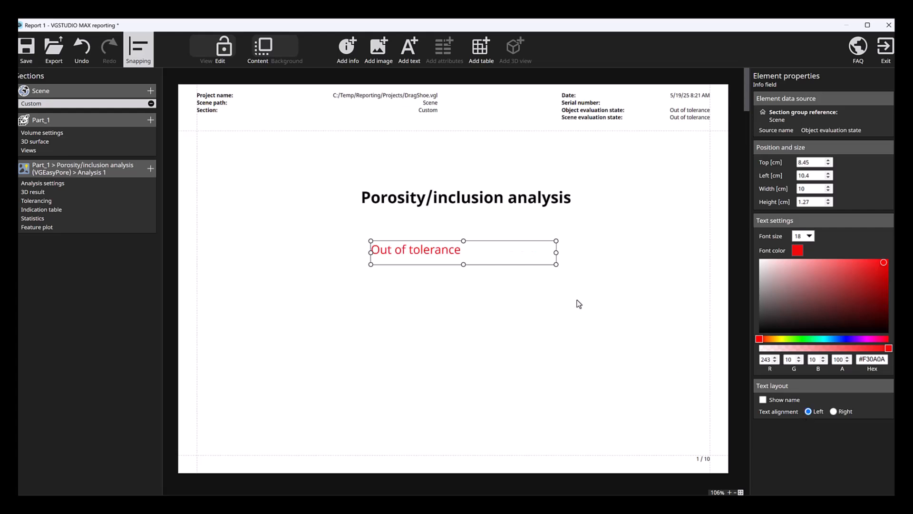
{"action": "left_click_drag", "start_coordinate": [555, 254], "coordinate": [476, 253]}
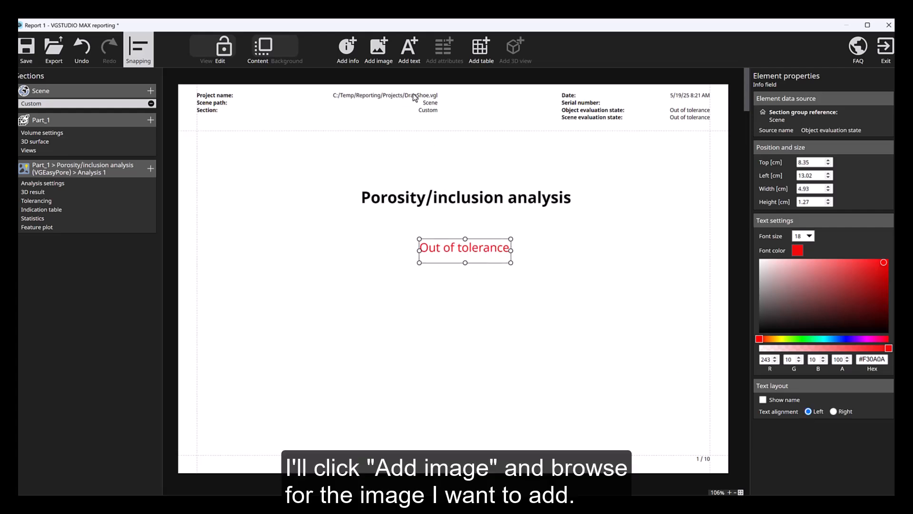
Step: Insert the image Hexagon_Logo.png and centre it below the evaluation state on the title page
{"action": "left_click", "coordinate": [381, 67]}
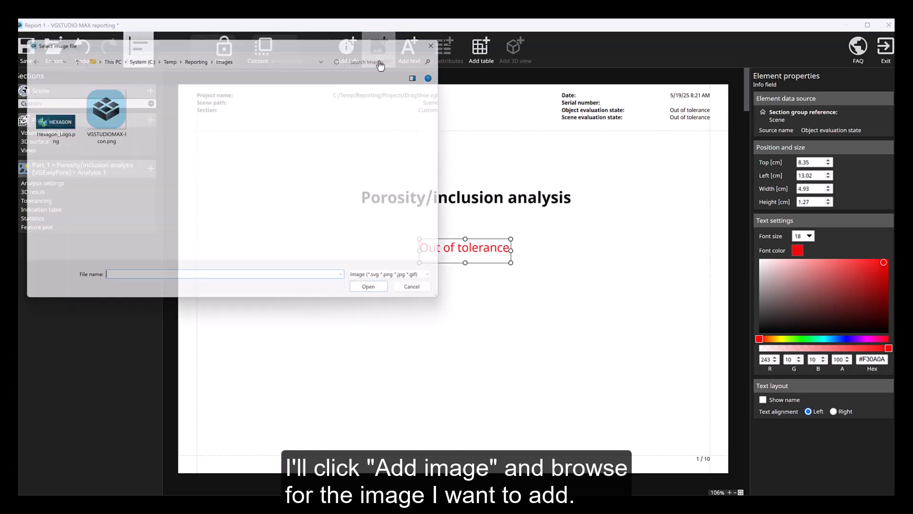
{"action": "left_click", "coordinate": [46, 116]}
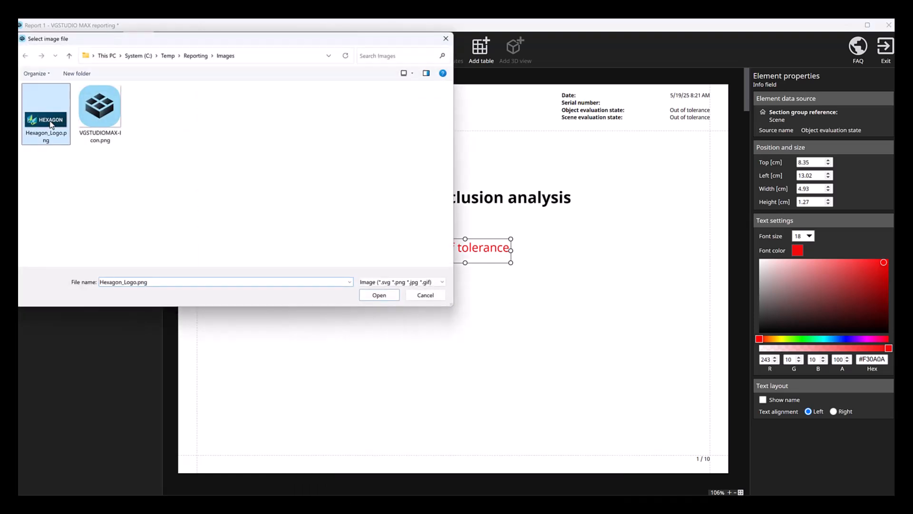
{"action": "left_click", "coordinate": [379, 294]}
{"action": "left_click_drag", "start_coordinate": [333, 409], "coordinate": [472, 320]}
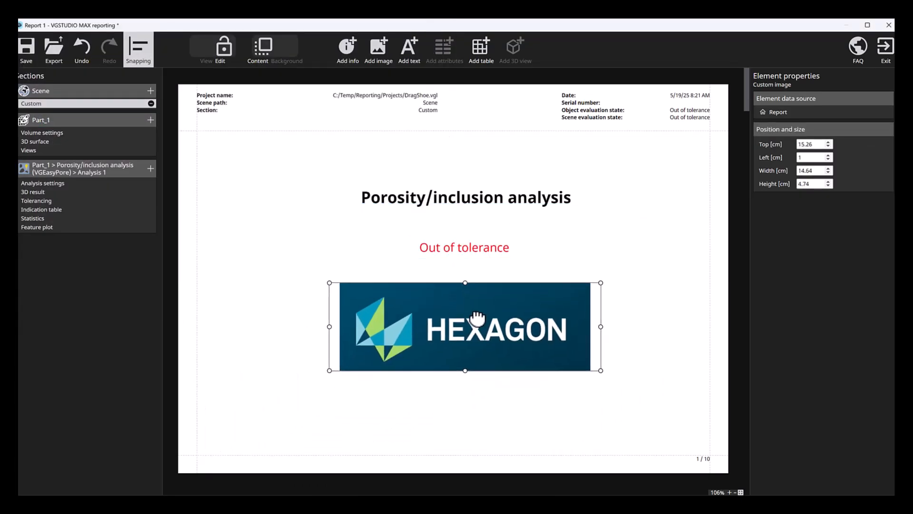
{"action": "left_click", "coordinate": [636, 400]}
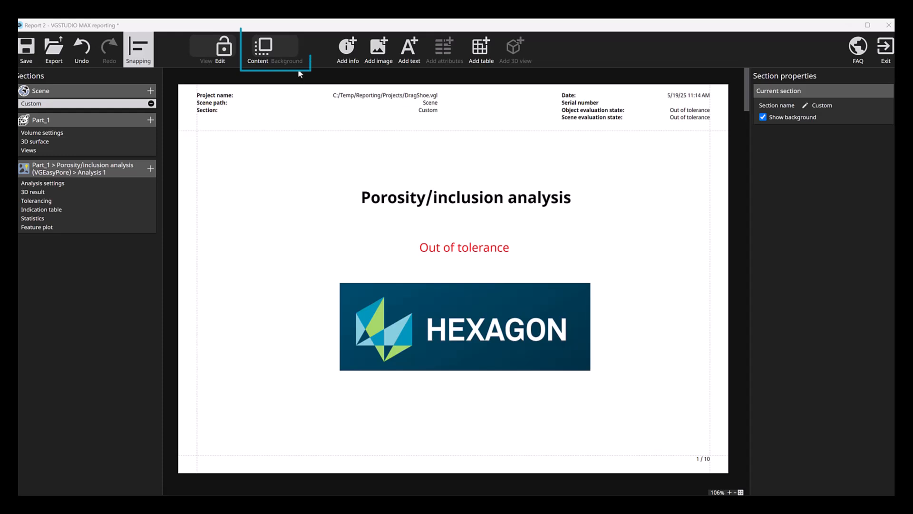
Step: Switch to Background editing and delete the scene path, serial number, object evaluation state and scene evaluation state fields from the header
{"action": "left_click", "coordinate": [284, 60]}
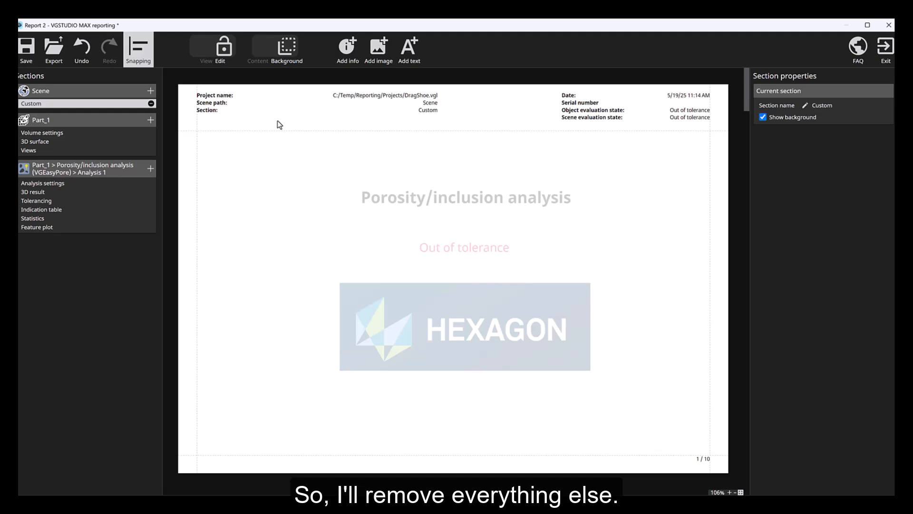
{"action": "left_click", "coordinate": [253, 104]}
{"action": "key", "text": "Delete"}
{"action": "left_click", "coordinate": [568, 103]}
{"action": "key", "text": "Delete"}
{"action": "left_click", "coordinate": [571, 110]}
{"action": "key", "text": "Delete"}
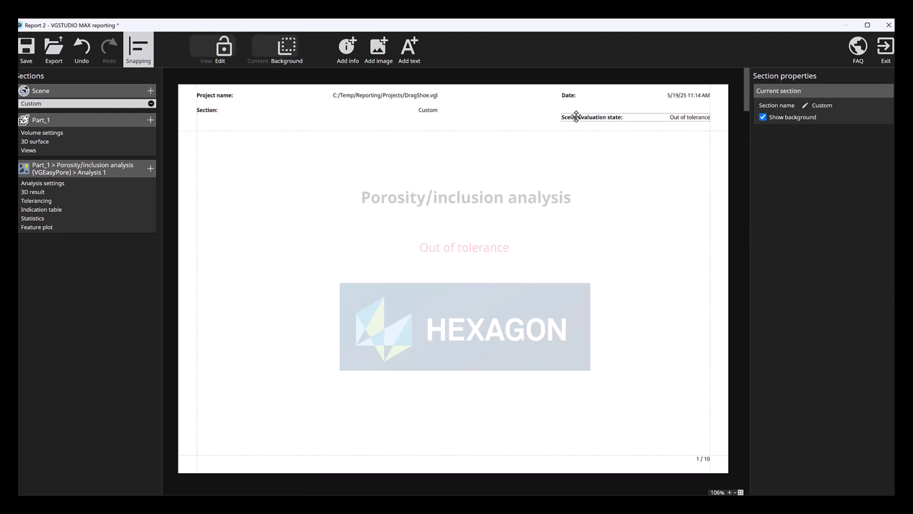
{"action": "left_click", "coordinate": [575, 117]}
{"action": "key", "text": "Delete"}
Step: Hide the names of the project name, date and section header fields, left-align them, and move the date between the other two
{"action": "left_click", "coordinate": [371, 95]}
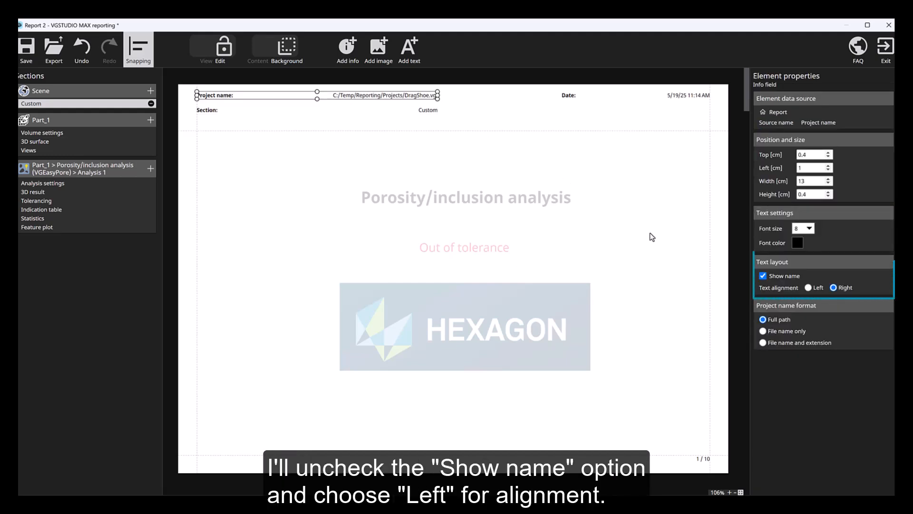
{"action": "left_click", "coordinate": [763, 276]}
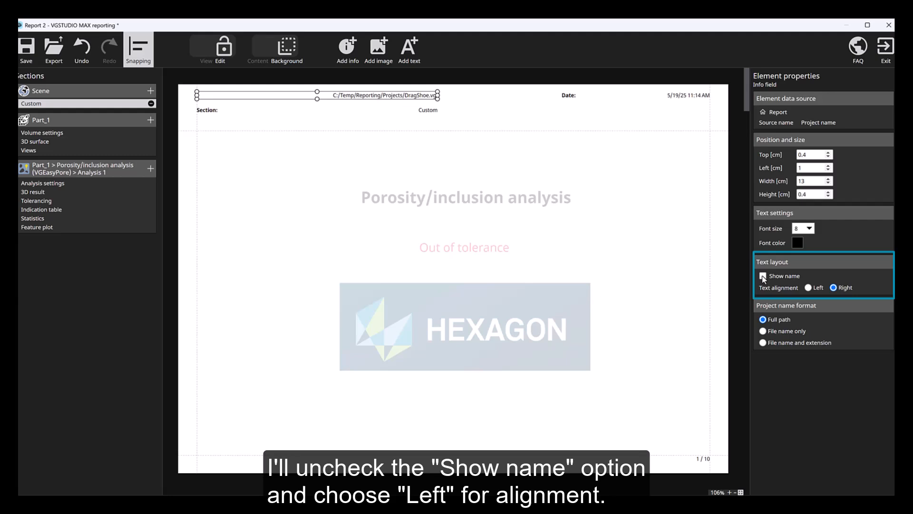
{"action": "left_click", "coordinate": [808, 288]}
{"action": "left_click", "coordinate": [567, 96]}
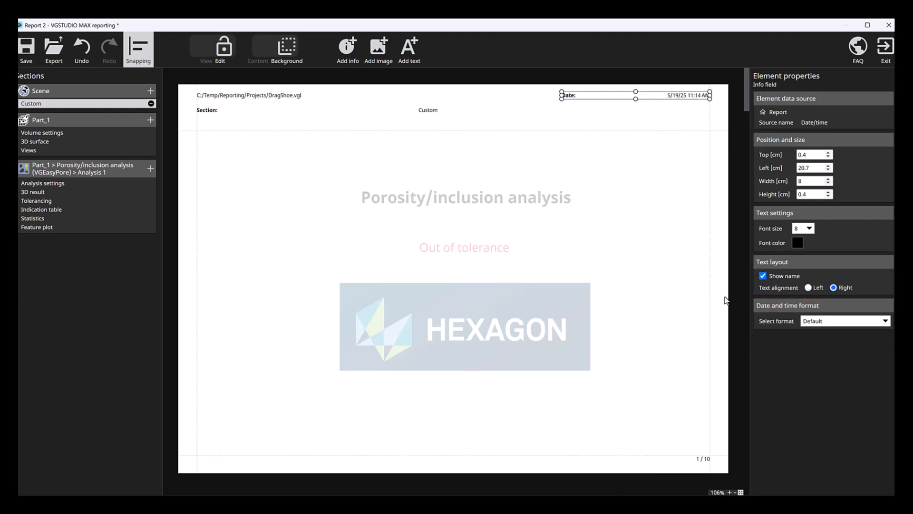
{"action": "left_click", "coordinate": [763, 276]}
{"action": "left_click", "coordinate": [808, 288]}
{"action": "left_click", "coordinate": [260, 110]}
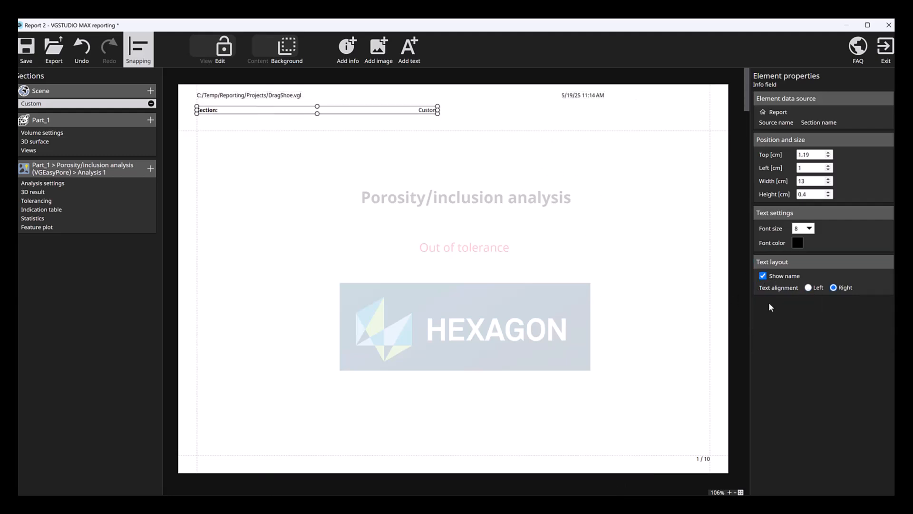
{"action": "left_click", "coordinate": [763, 275]}
{"action": "left_click", "coordinate": [808, 288]}
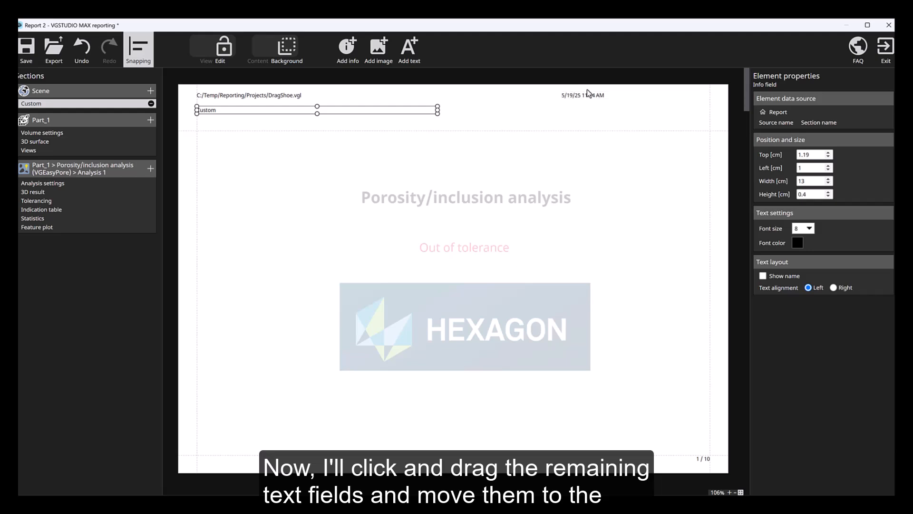
{"action": "left_click_drag", "start_coordinate": [587, 92], "coordinate": [222, 104]}
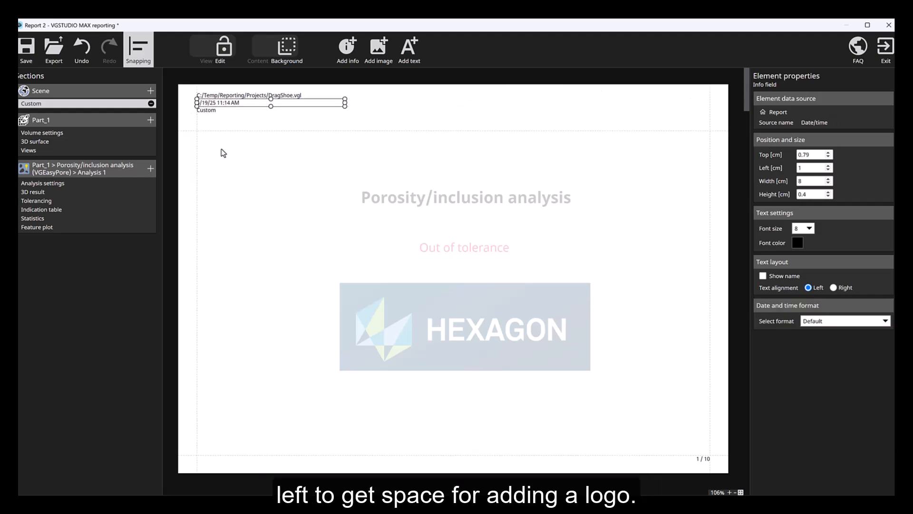
{"action": "left_click", "coordinate": [245, 124]}
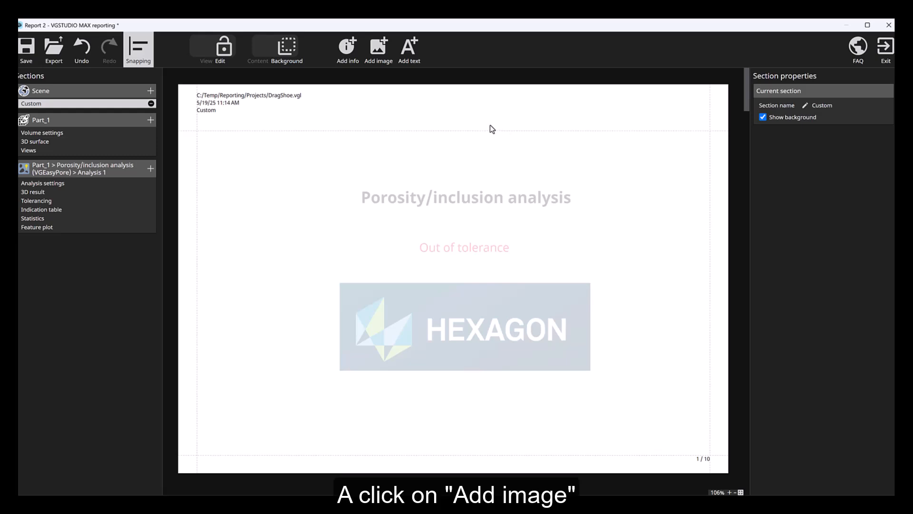
Step: Insert VGSTUDIOMAX-Icon.png into the background and fit it into the header's upper-right corner at about 3.77 × 1.66 cm
{"action": "left_click", "coordinate": [386, 61]}
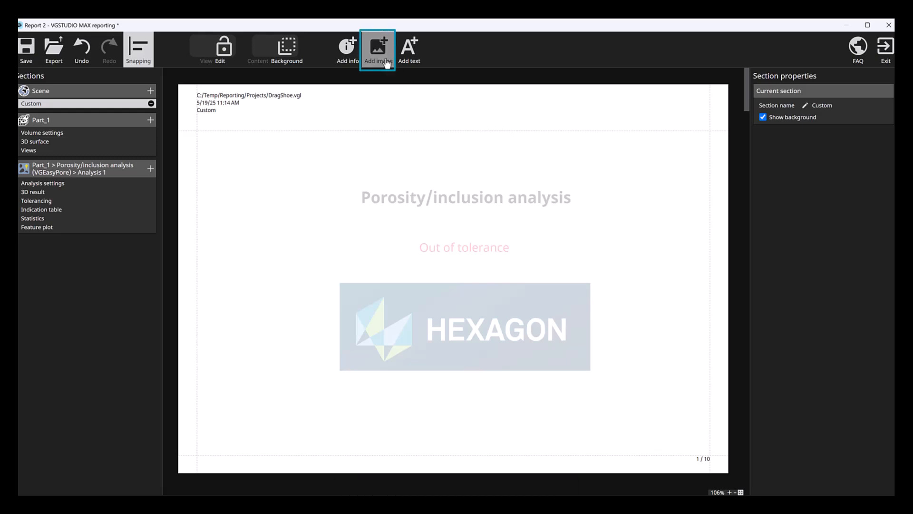
{"action": "left_click", "coordinate": [121, 102]}
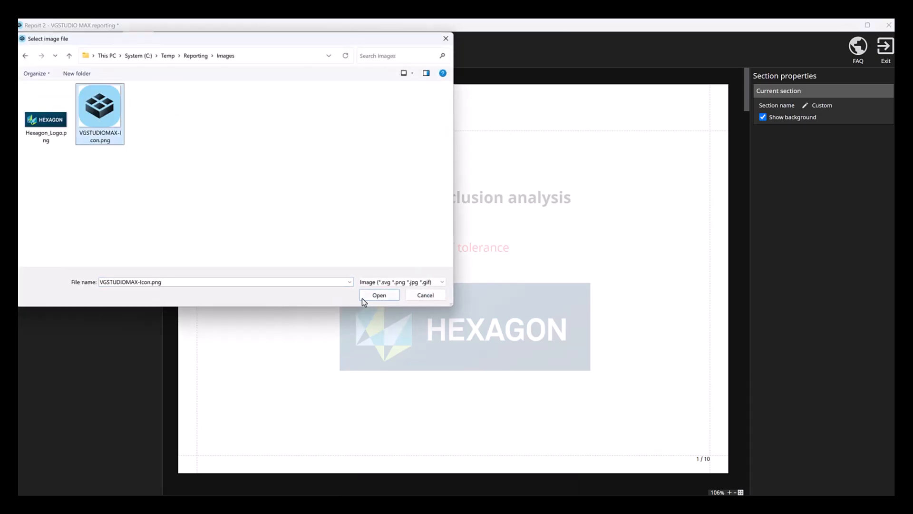
{"action": "left_click", "coordinate": [362, 296]}
{"action": "left_click_drag", "start_coordinate": [331, 383], "coordinate": [675, 108]}
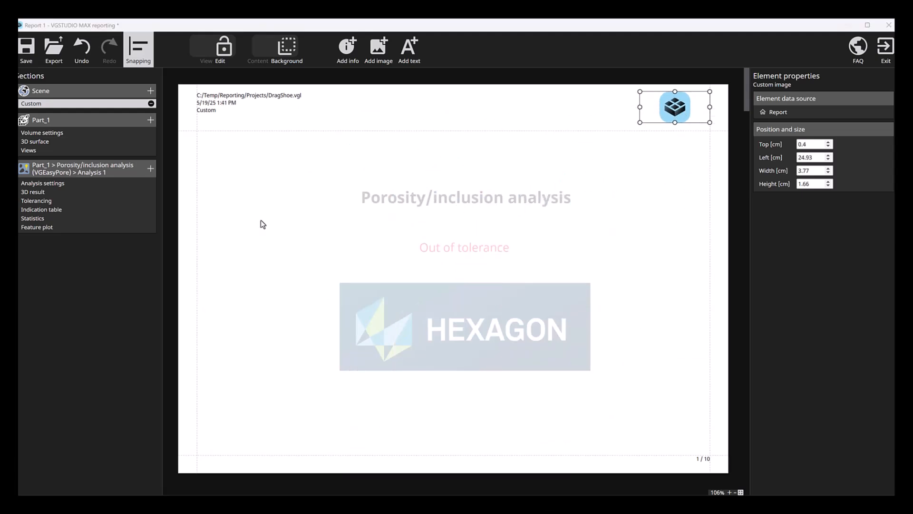
Step: Return to Content editing and check the header on the sections from Volume settings through 3D result
{"action": "left_click", "coordinate": [270, 60]}
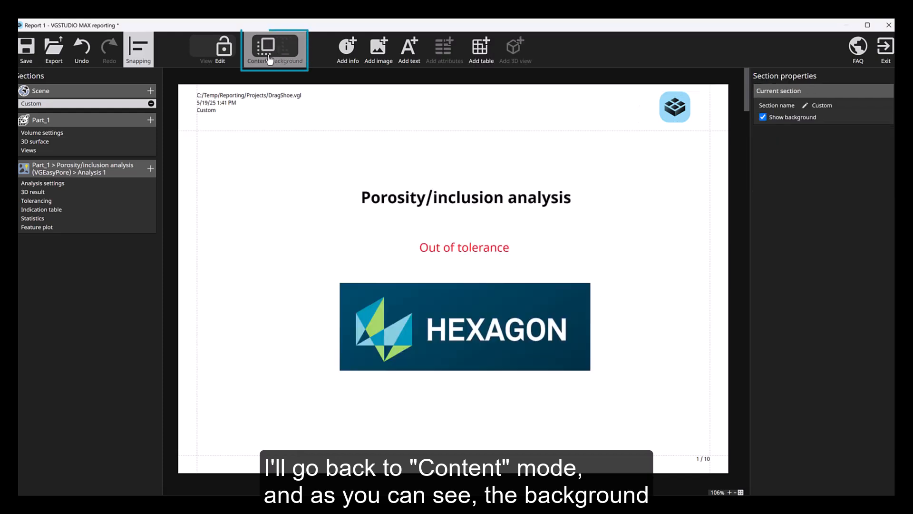
{"action": "left_click", "coordinate": [90, 133]}
{"action": "left_click", "coordinate": [86, 142]}
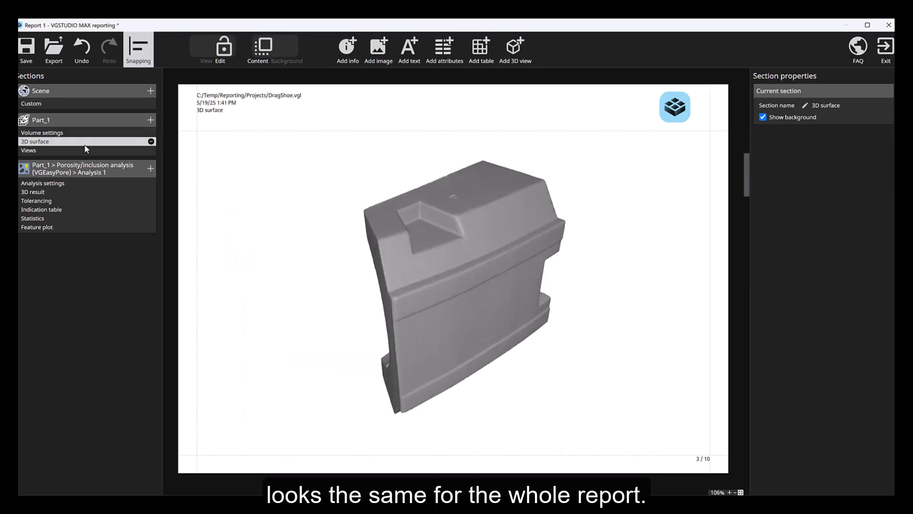
{"action": "left_click", "coordinate": [83, 150]}
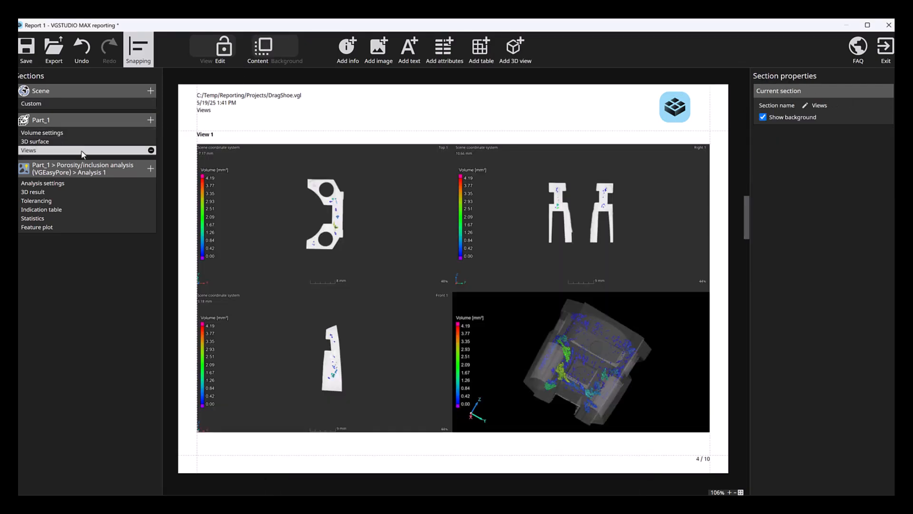
{"action": "left_click", "coordinate": [73, 185]}
{"action": "left_click", "coordinate": [71, 192]}
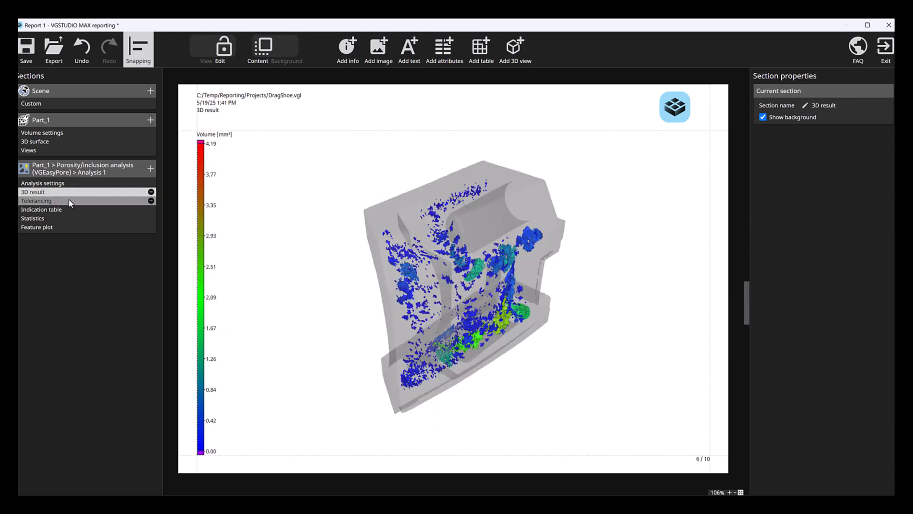
Step: Check the header on the Tolerancing section, save the report and exit to the project
{"action": "left_click", "coordinate": [71, 201]}
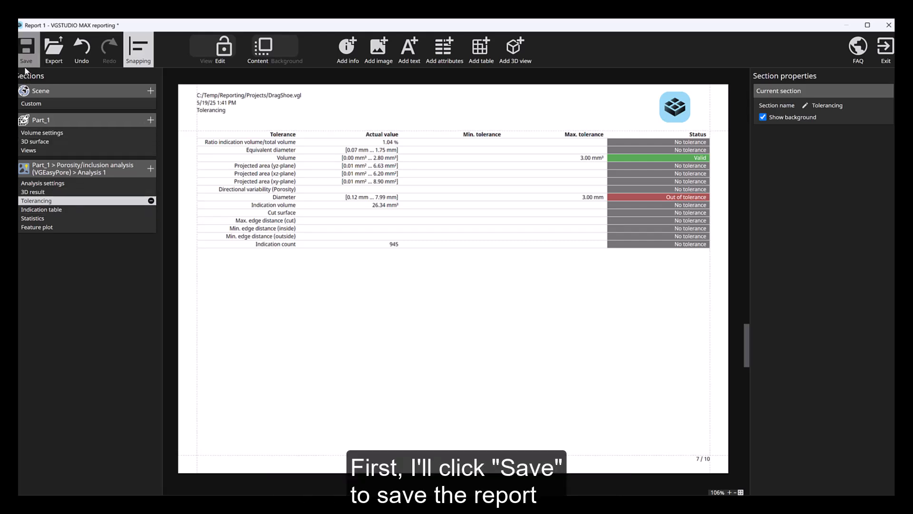
{"action": "left_click", "coordinate": [24, 51]}
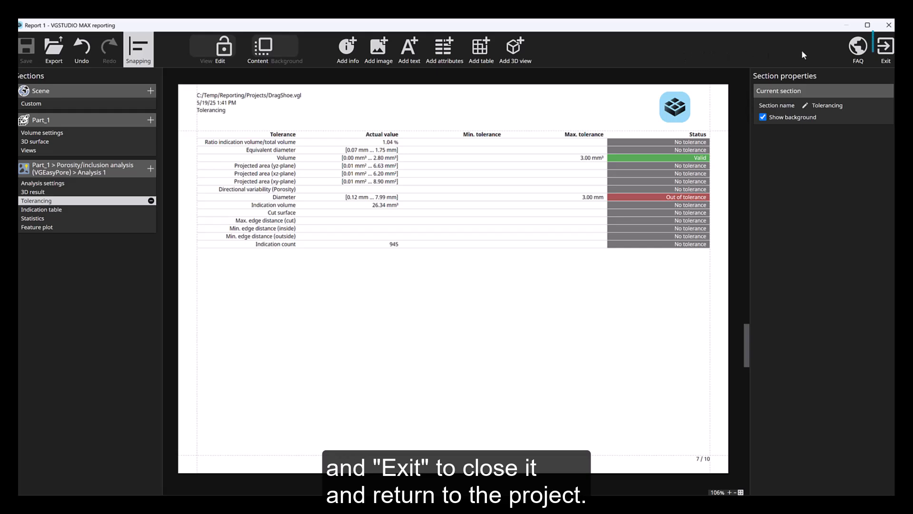
{"action": "left_click", "coordinate": [885, 47]}
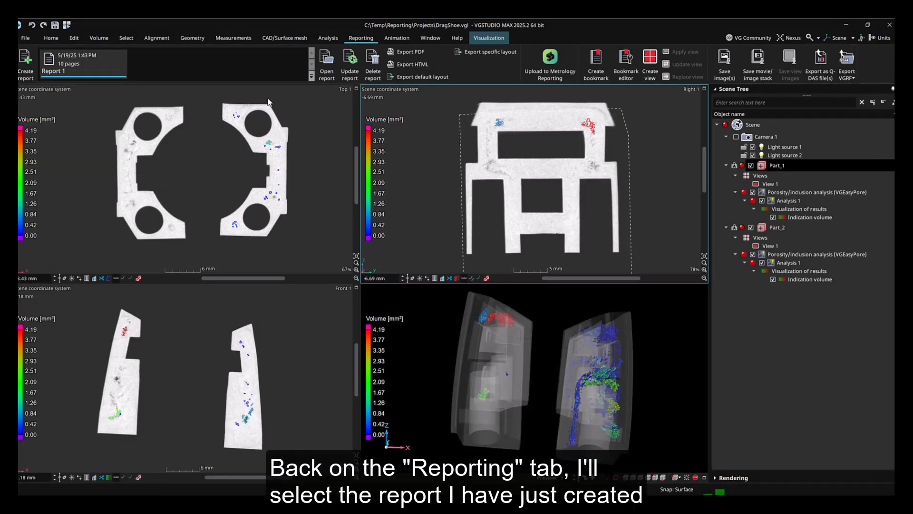
Step: Export Report 1's default layout as PIA_Layout.vgrl in the Reporting folder
{"action": "left_click", "coordinate": [119, 64]}
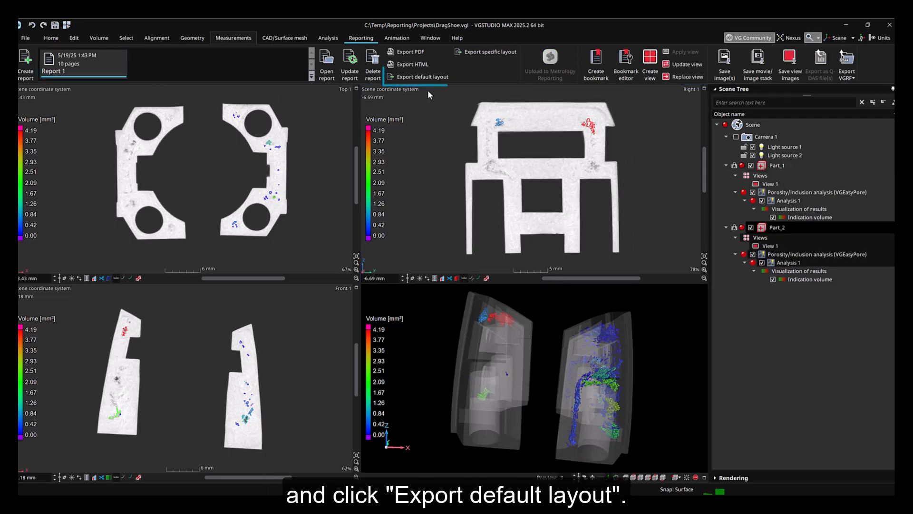
{"action": "left_click", "coordinate": [423, 76]}
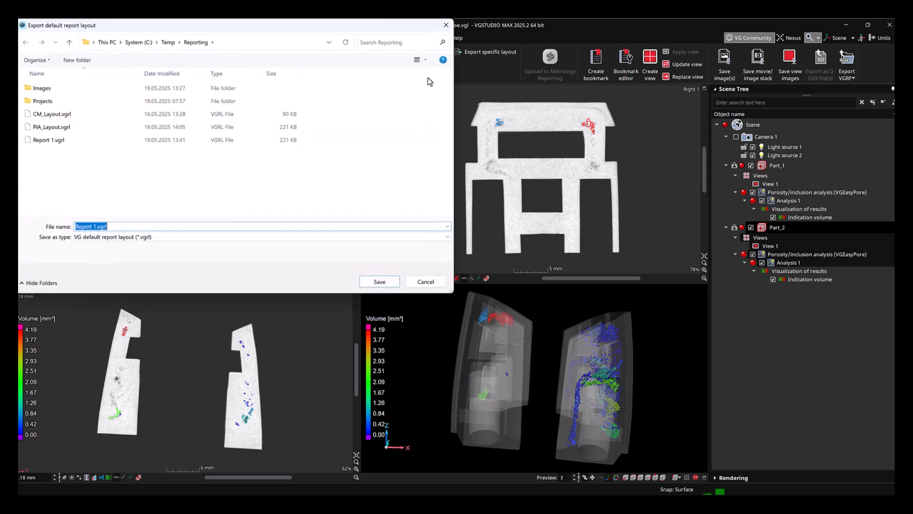
{"action": "left_click", "coordinate": [96, 226]}
{"action": "left_click_drag", "start_coordinate": [95, 225], "coordinate": [43, 225]}
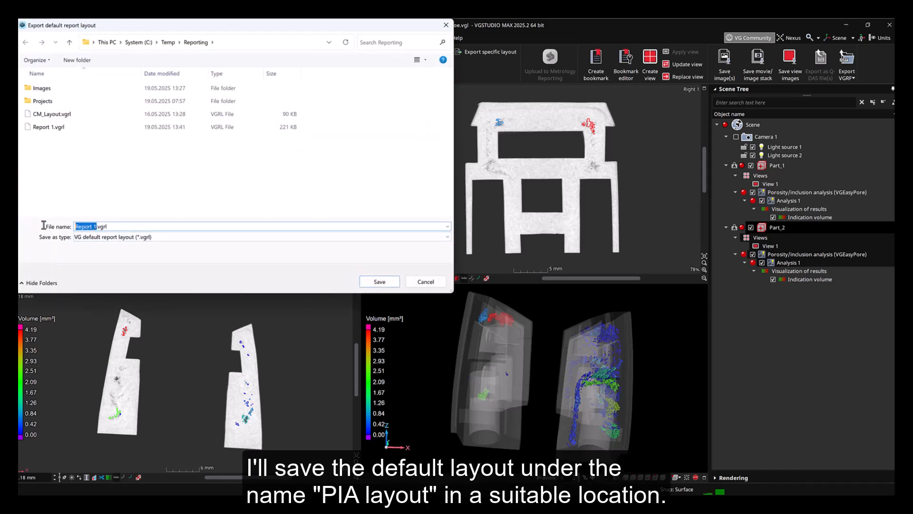
{"action": "type", "text": "PIA "}
{"action": "type", "text": "Layout"}
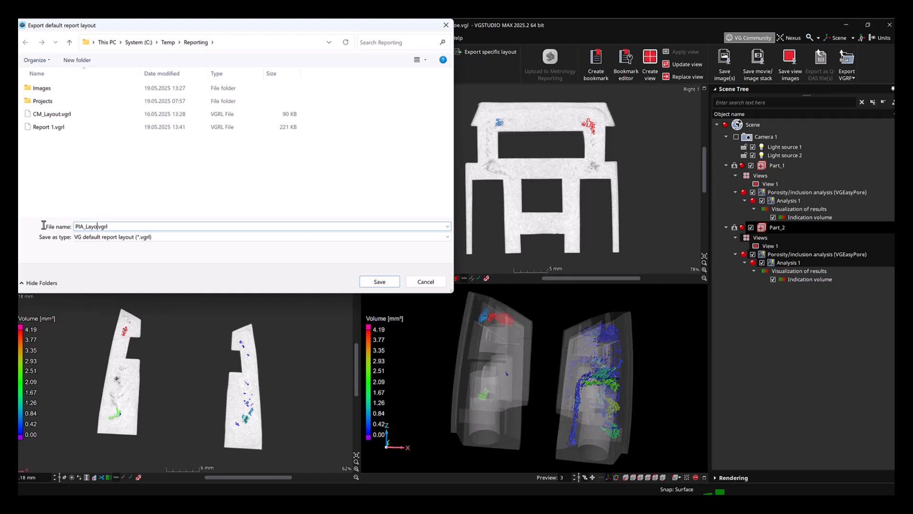
{"action": "left_click", "coordinate": [381, 281]}
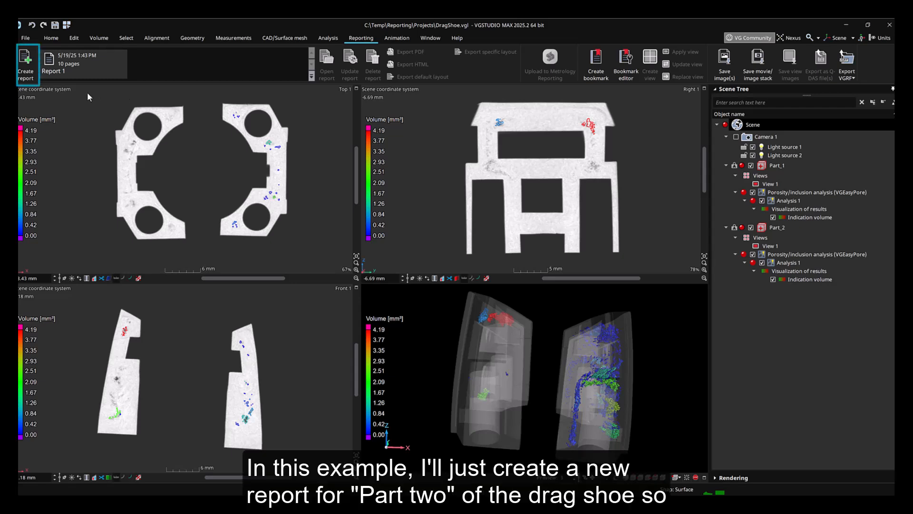
Step: Start a new report and include the scene with all Part_2 contents, leaving out Part_1
{"action": "left_click", "coordinate": [25, 71]}
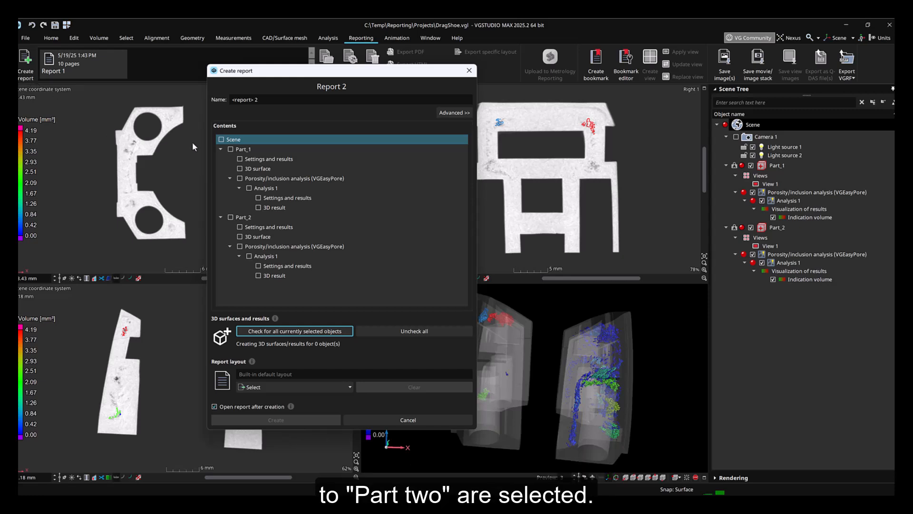
{"action": "left_click", "coordinate": [222, 139]}
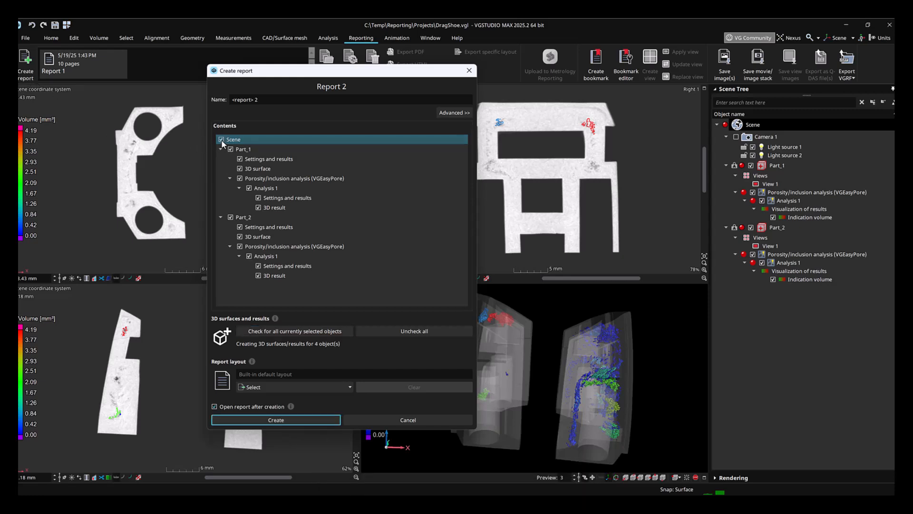
{"action": "left_click", "coordinate": [230, 149]}
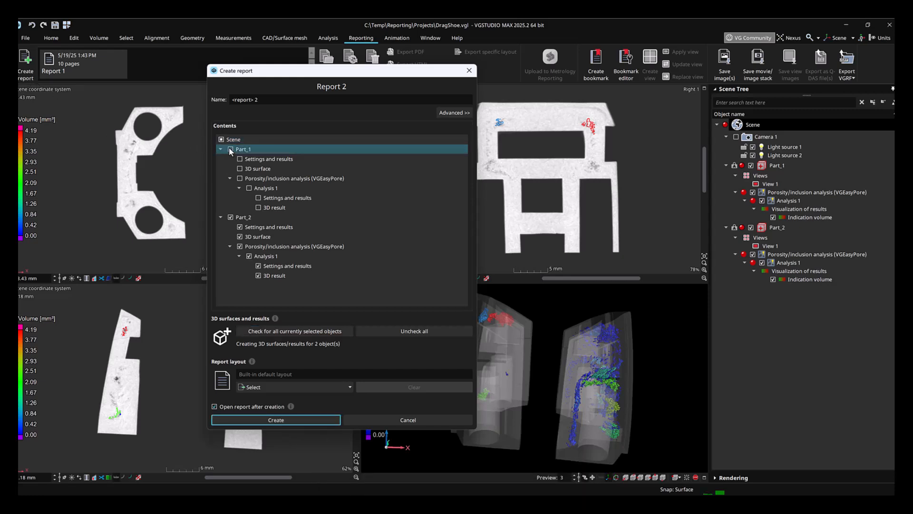
Step: Assign PIA_Layout.vgrl as the report layout and create the report
{"action": "left_click", "coordinate": [325, 387]}
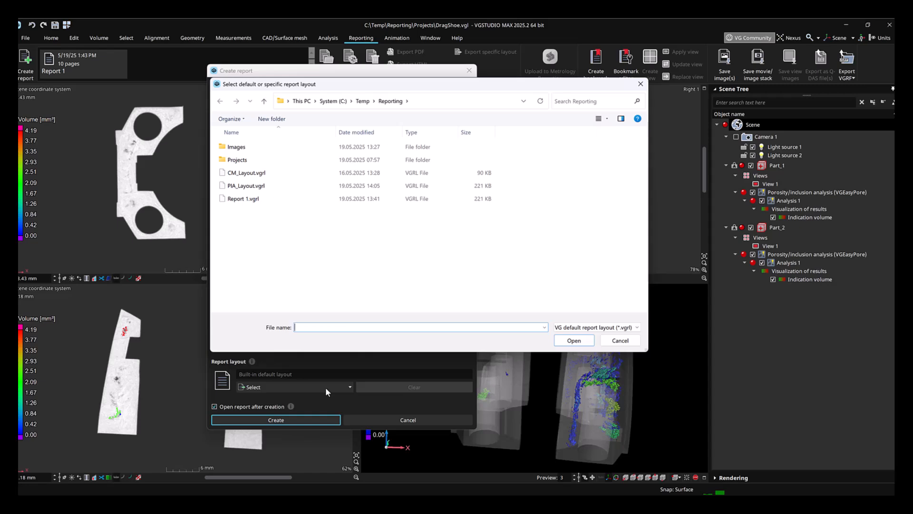
{"action": "left_click", "coordinate": [263, 189]}
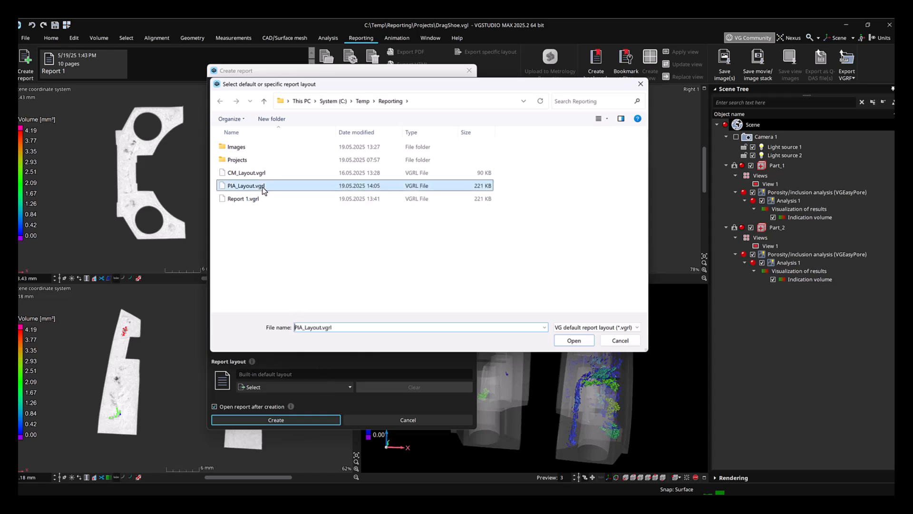
{"action": "left_click", "coordinate": [560, 340]}
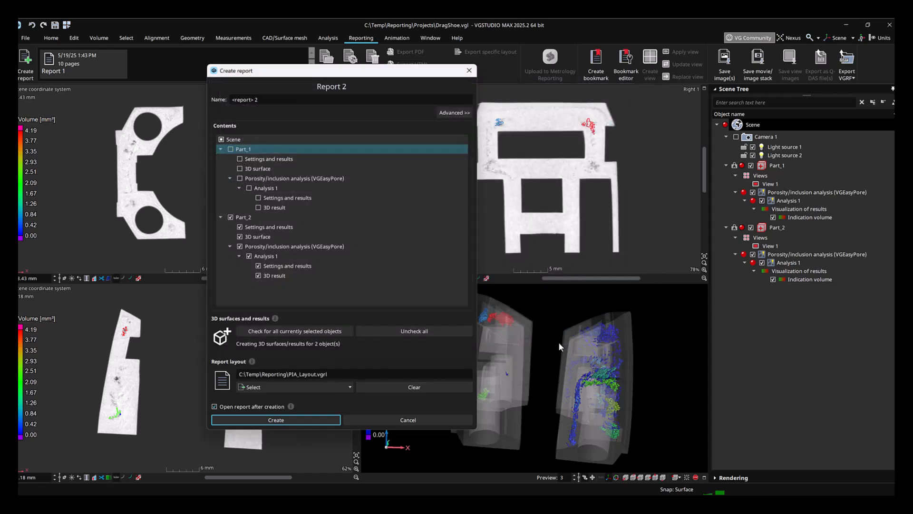
{"action": "left_click", "coordinate": [351, 387]}
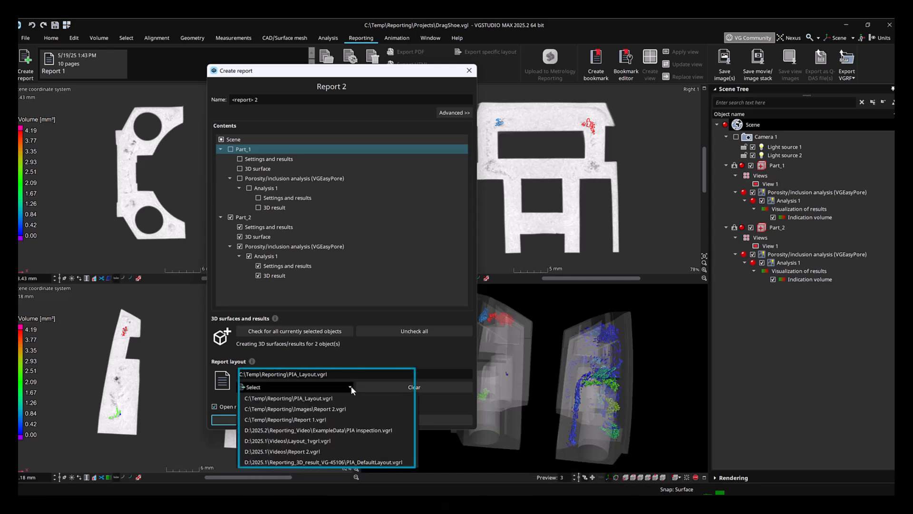
{"action": "left_click", "coordinate": [351, 387]}
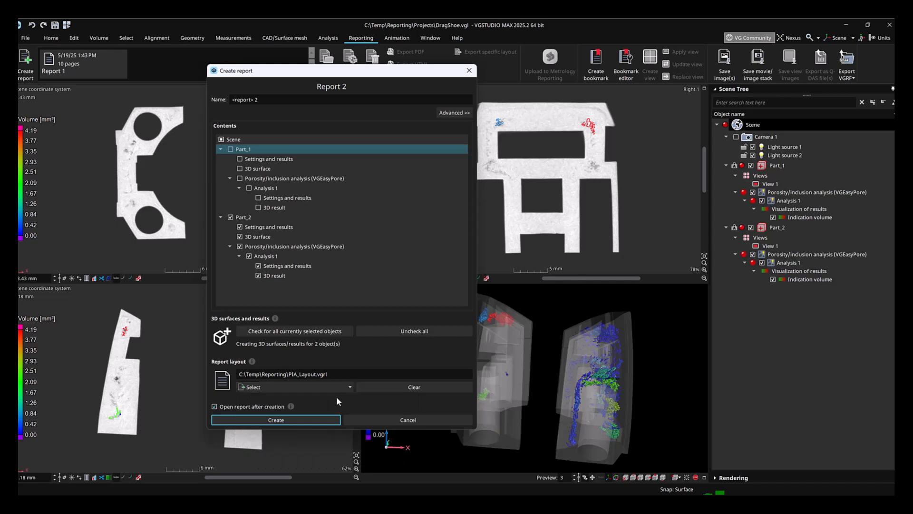
{"action": "left_click", "coordinate": [314, 421]}
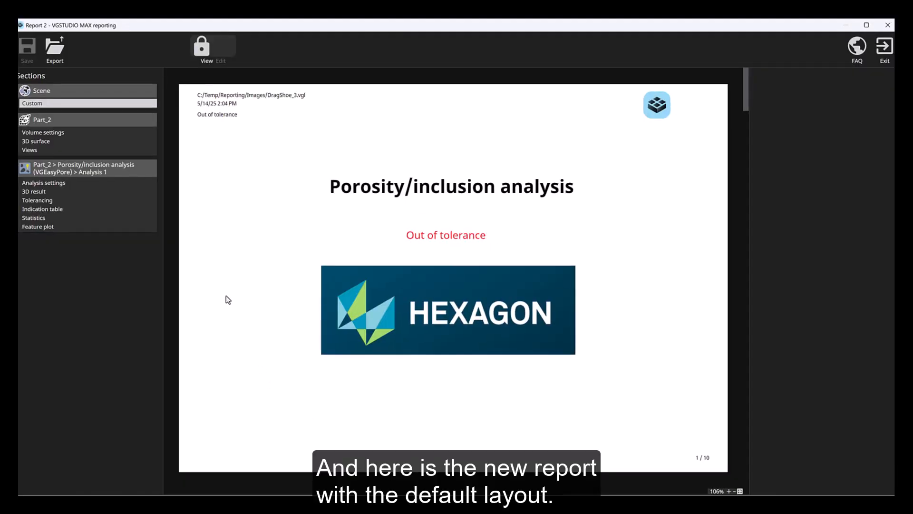
Step: Review the new Part_2 report's sections from Volume settings through Feature plot for the applied layout
{"action": "left_click", "coordinate": [133, 133]}
{"action": "left_click", "coordinate": [133, 142]}
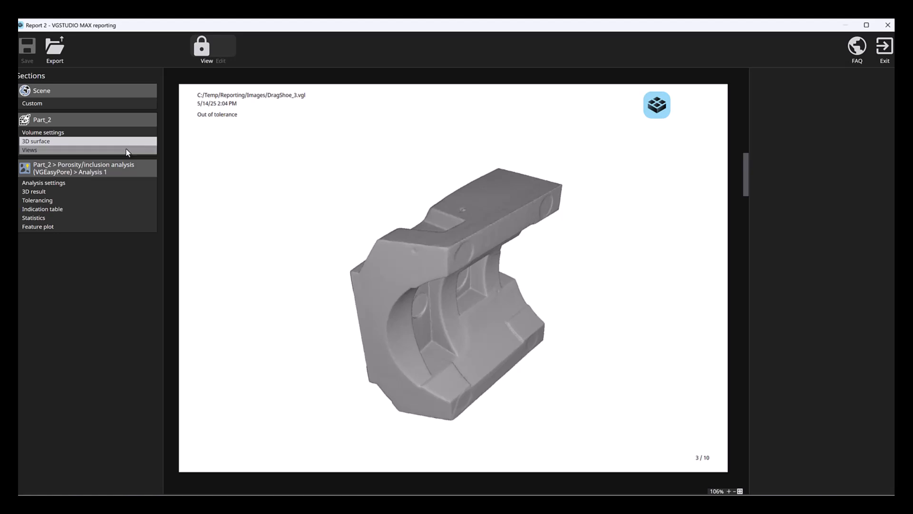
{"action": "left_click", "coordinate": [126, 151]}
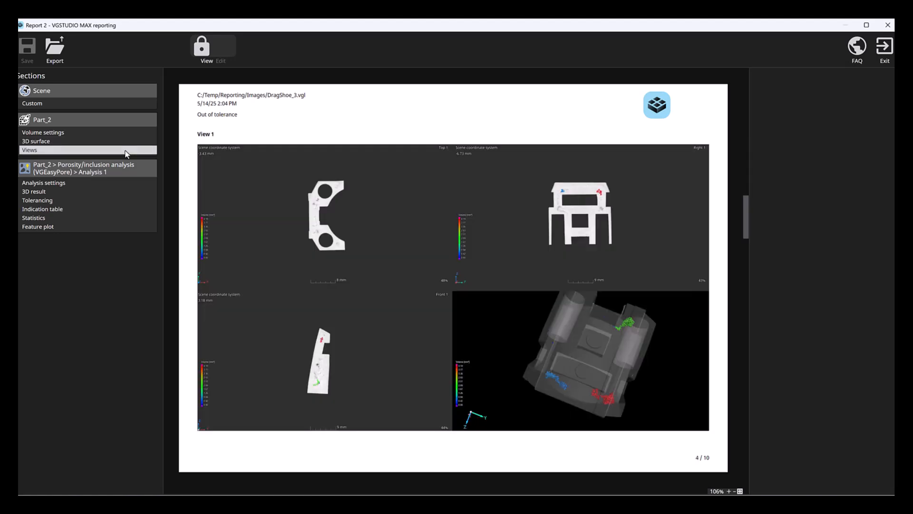
{"action": "left_click", "coordinate": [118, 184]}
{"action": "left_click", "coordinate": [119, 192]}
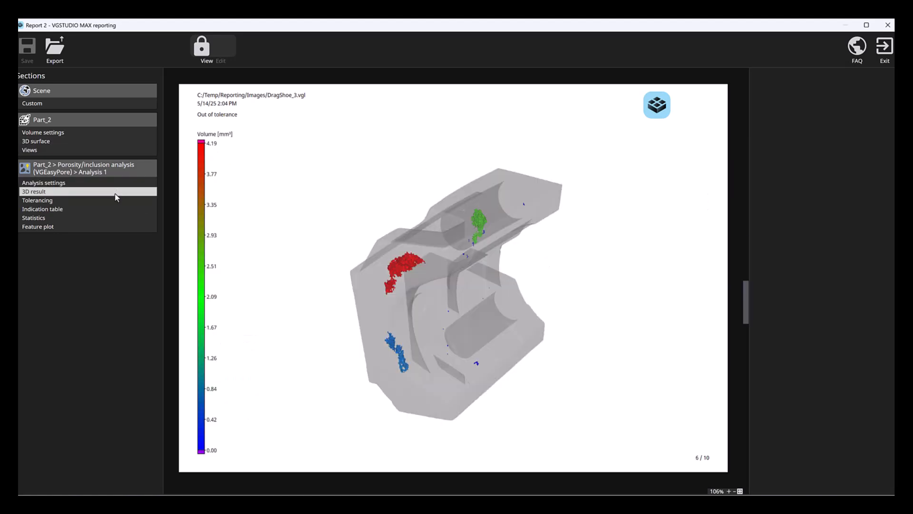
{"action": "left_click", "coordinate": [112, 201]}
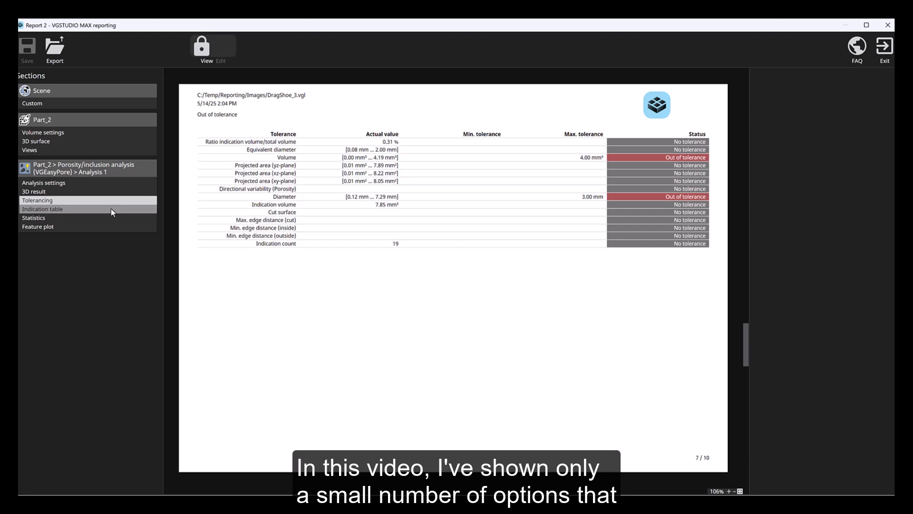
{"action": "left_click", "coordinate": [111, 209]}
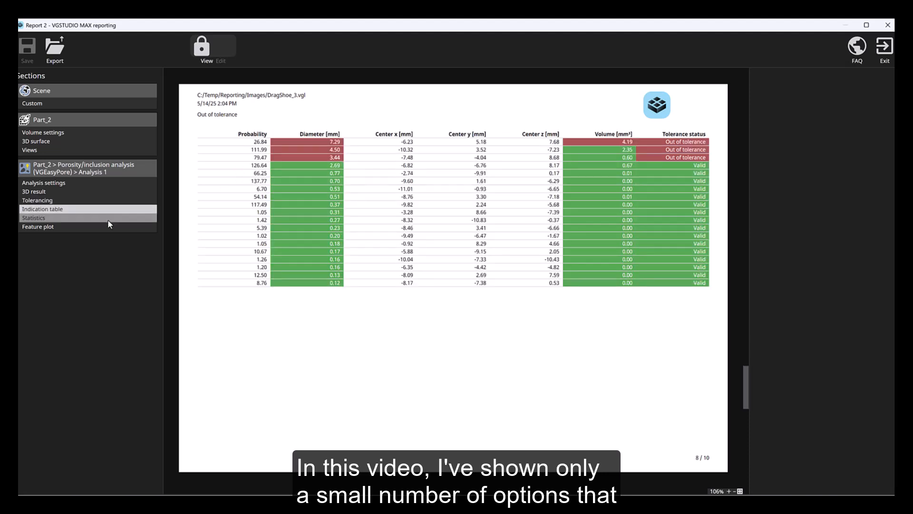
{"action": "left_click", "coordinate": [108, 218]}
{"action": "left_click", "coordinate": [105, 229]}
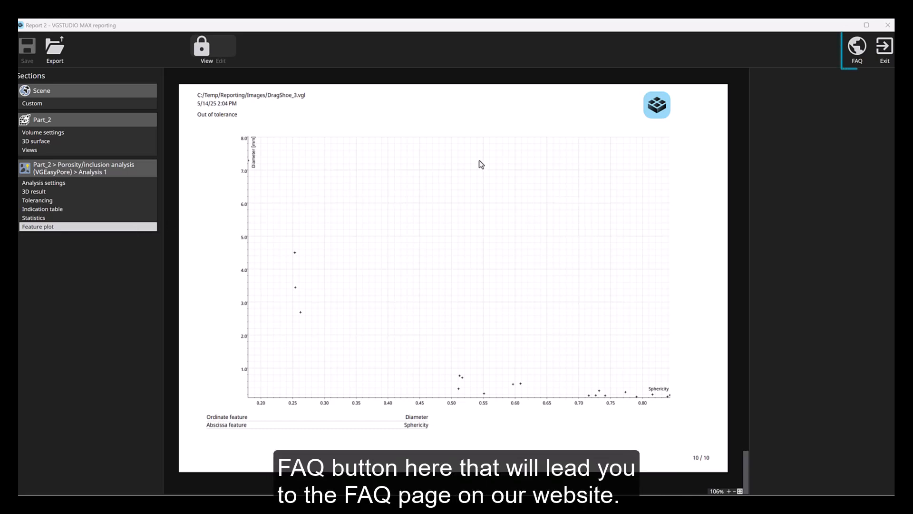
Step: Open the reporting FAQ page and the list of tutorials from the project's help resources
{"action": "left_click", "coordinate": [856, 60]}
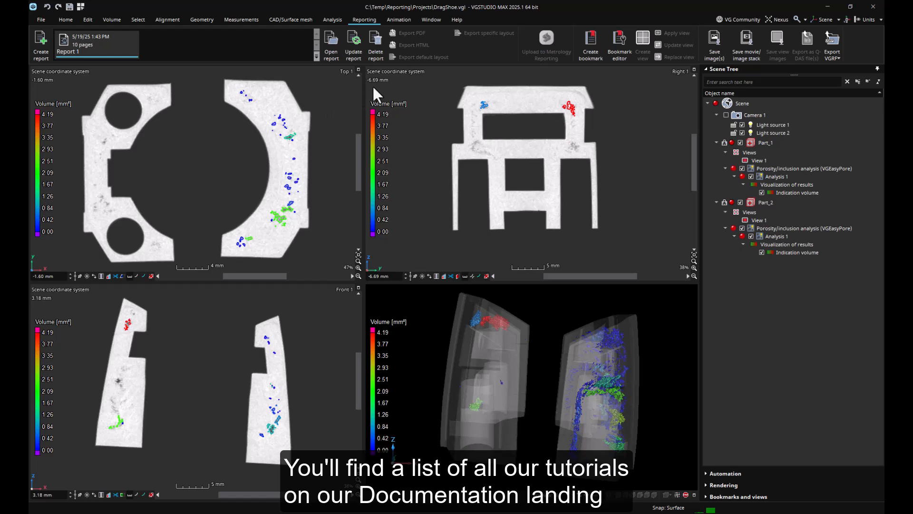
{"action": "left_click", "coordinate": [455, 20]}
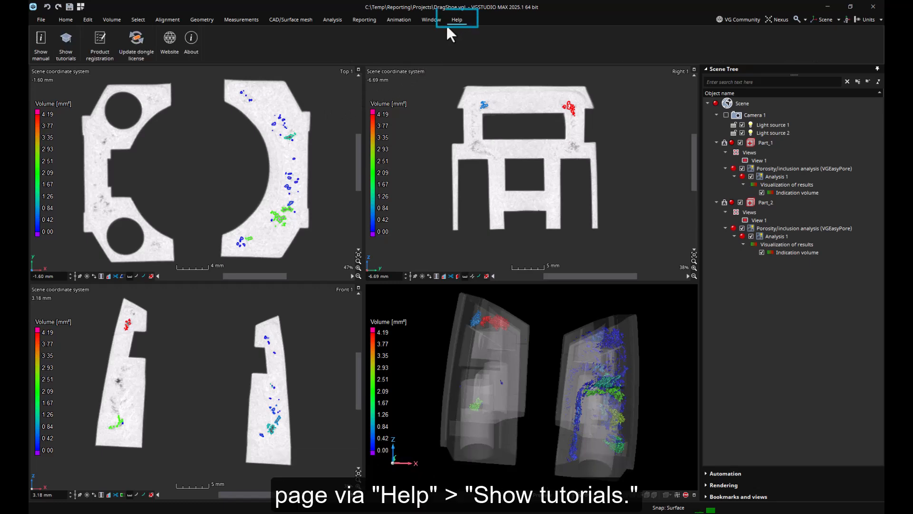
{"action": "left_click", "coordinate": [71, 46]}
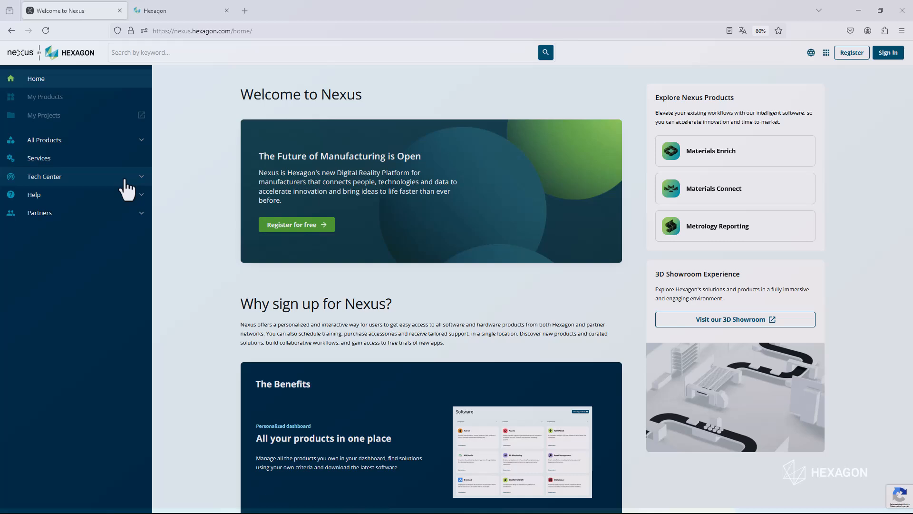
Step: Browse Hexagon Nexus to the VGSTUDIO MAX product page and visit the VG software community forums
{"action": "left_click", "coordinate": [124, 179]}
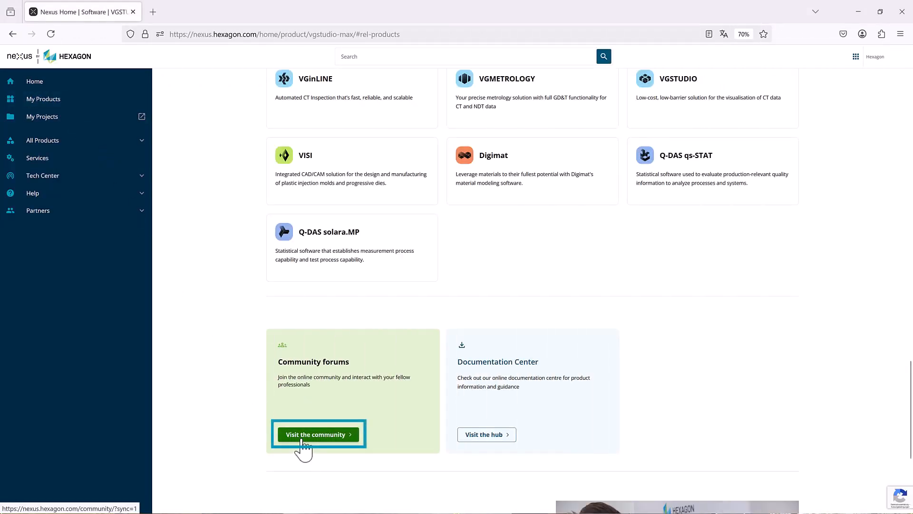
{"action": "left_click", "coordinate": [316, 434]}
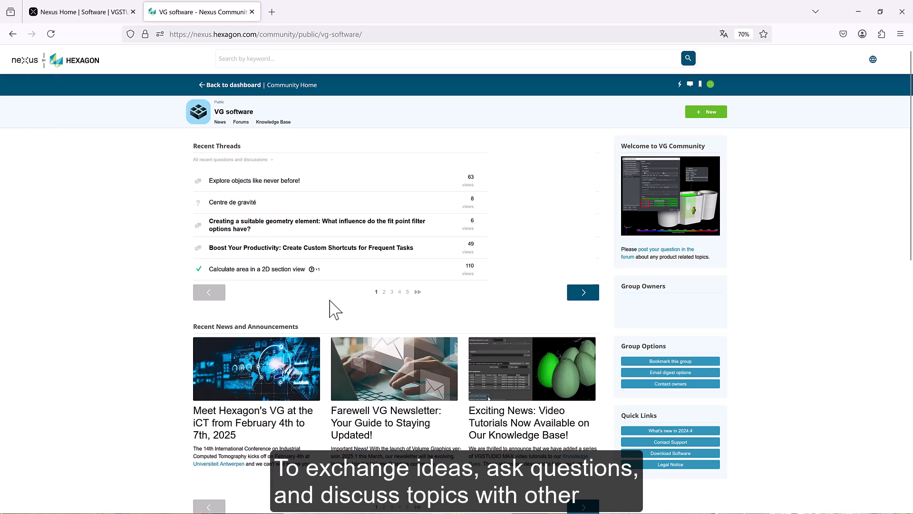